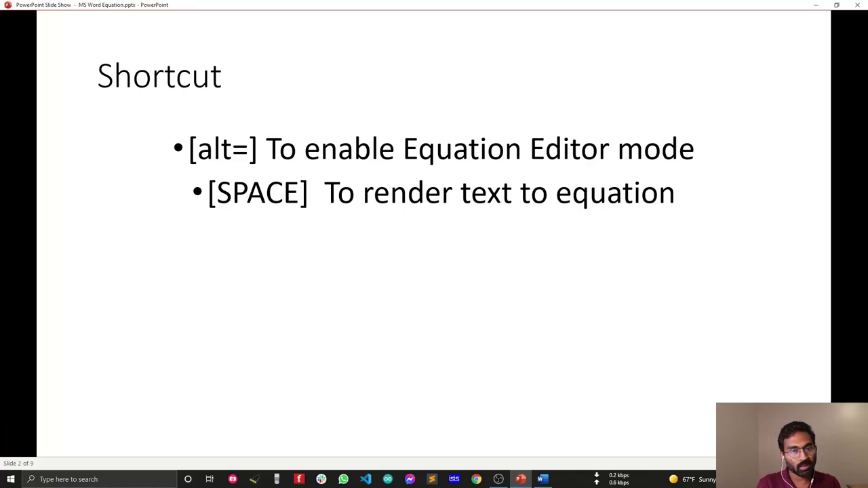
# - Return the slideshow to the Shortcut slide and bring the blank Word document to the front
pyautogui.click(552, 177)
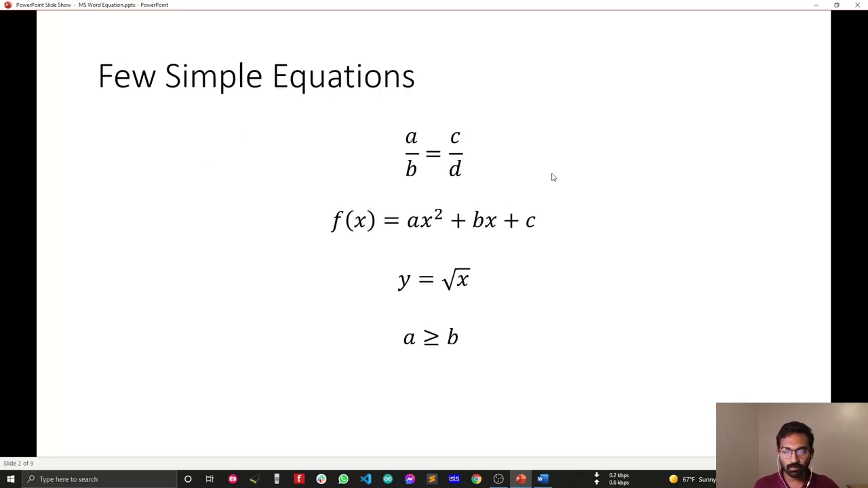
pyautogui.press('Left')
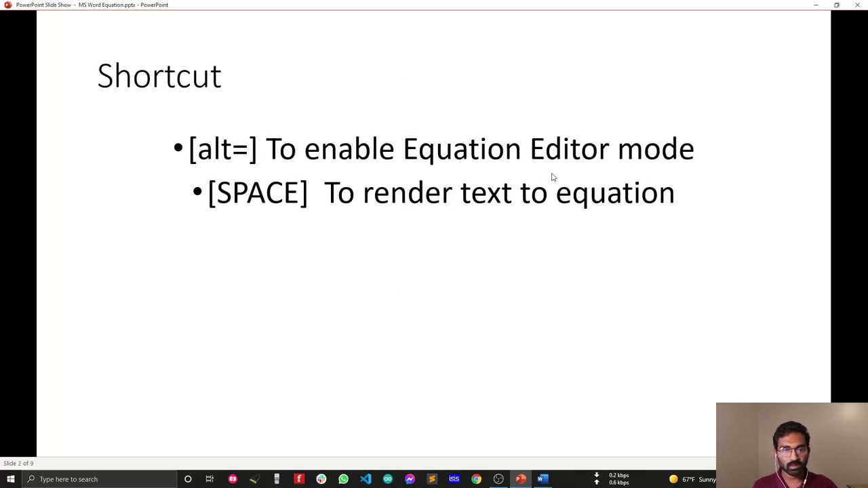
pyautogui.click(542, 478)
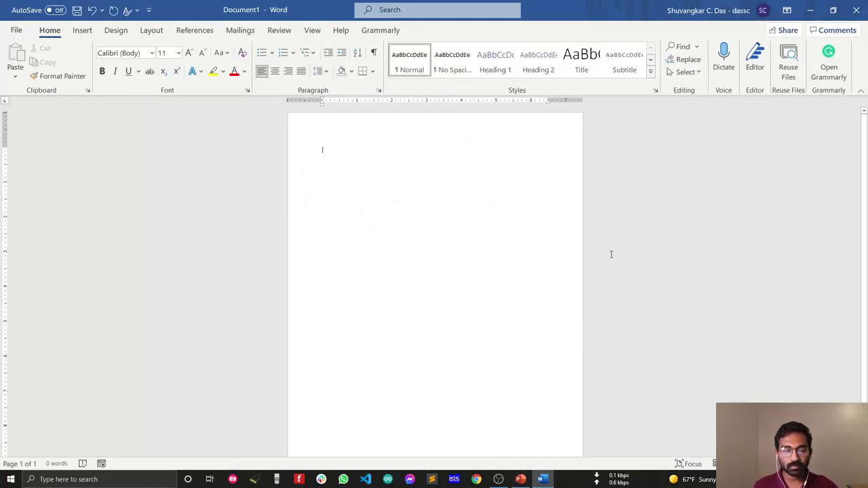
# - Snap Word beside the PowerPoint slideshow and insert an empty equation on the first line
pyautogui.press('super+Right')
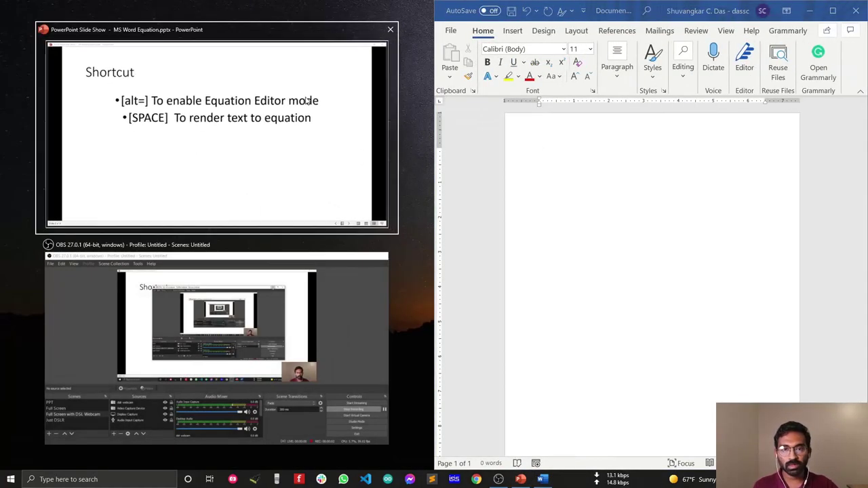
pyautogui.click(306, 100)
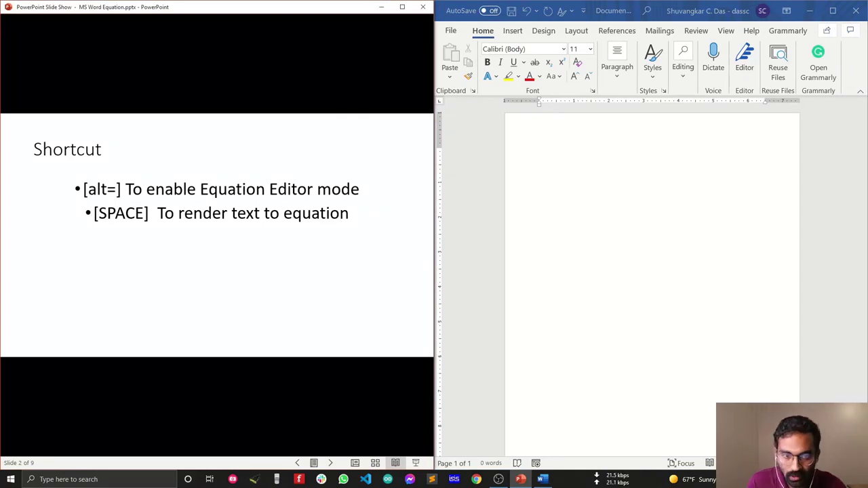
pyautogui.click(614, 189)
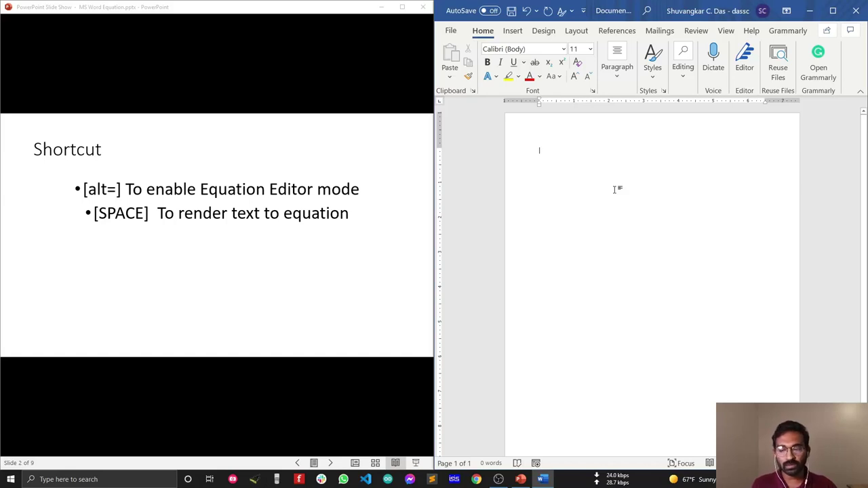
pyautogui.hotkey('alt', '=')
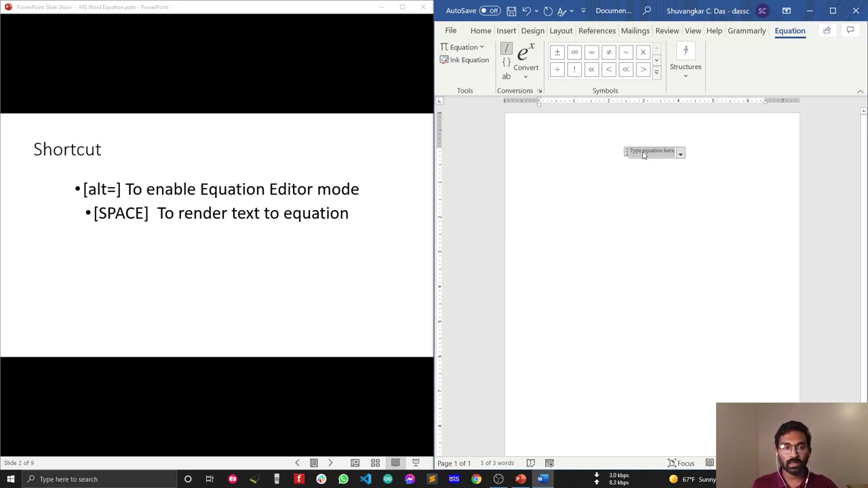
# - Advance to the Few Simple Equations slide and enter a/b = c/d as stacked fractions
pyautogui.click(234, 248)
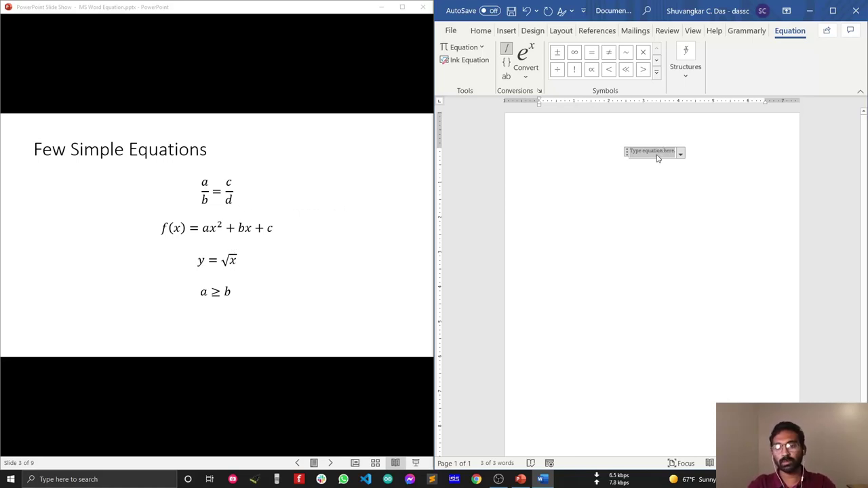
pyautogui.write('a/b')
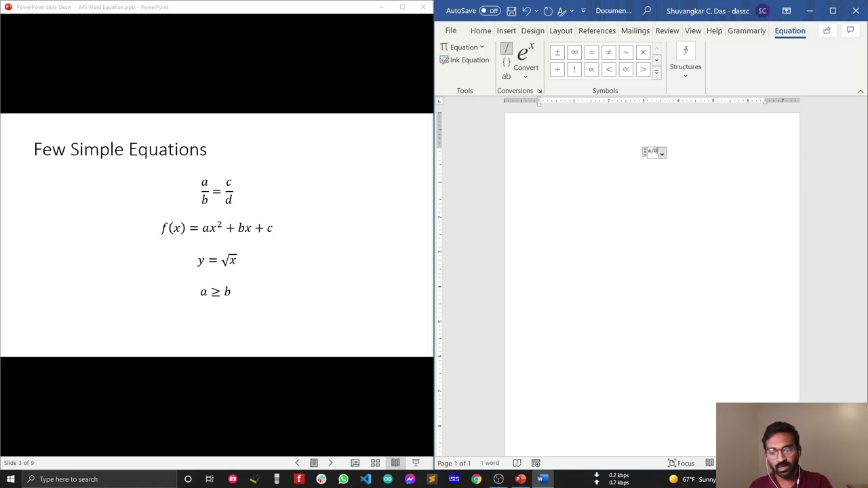
pyautogui.press('space')
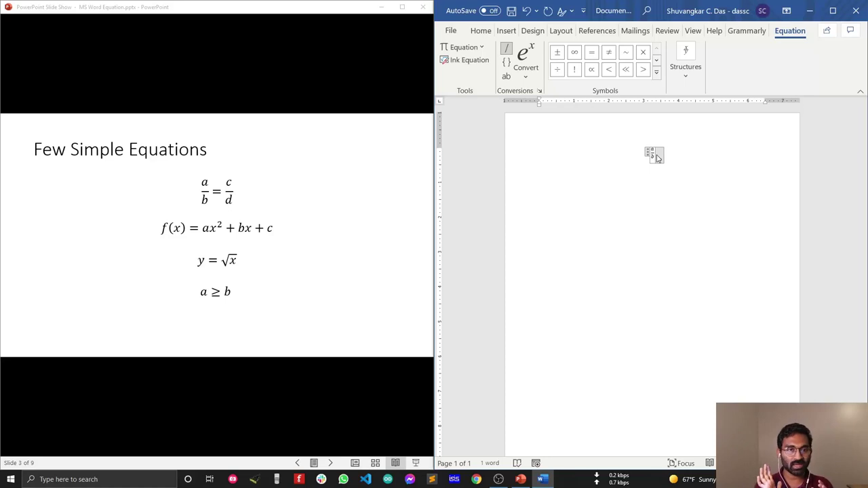
pyautogui.write('=c/d')
pyautogui.press('space')
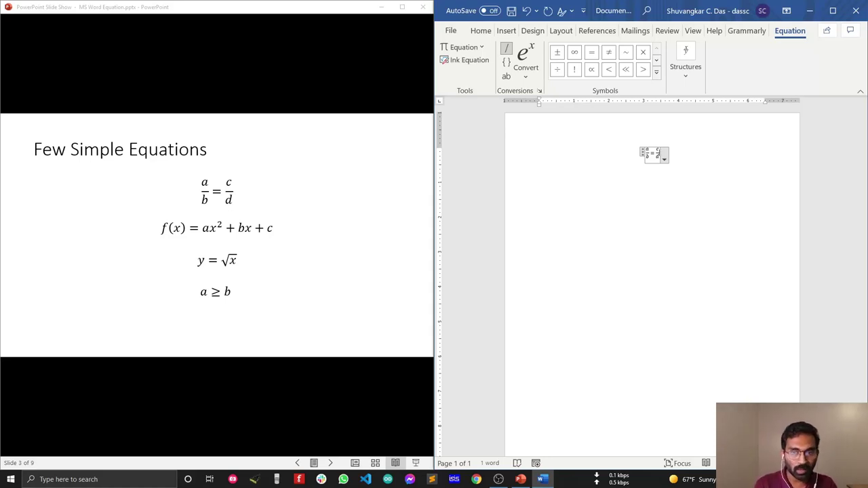
pyautogui.press('Right')
pyautogui.press('Return')
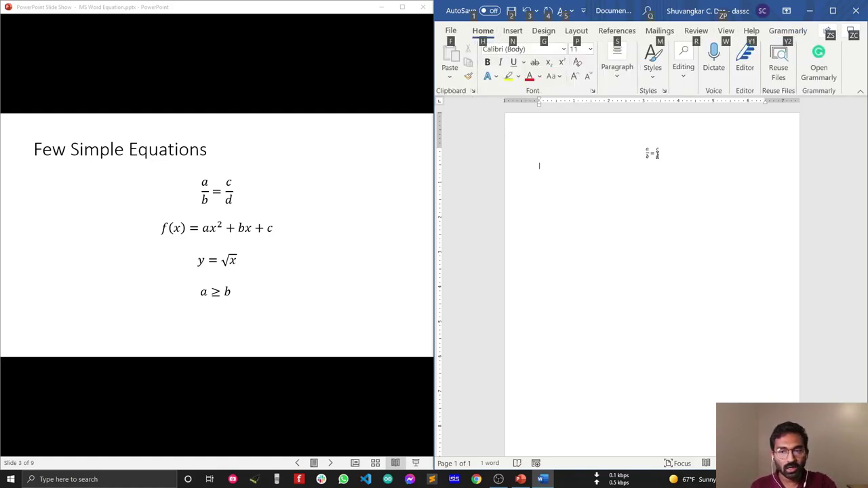
# - Enter f(x) = ax^2 + bx + c as a second equation and begin a third below it
pyautogui.hotkey('alt', '=')
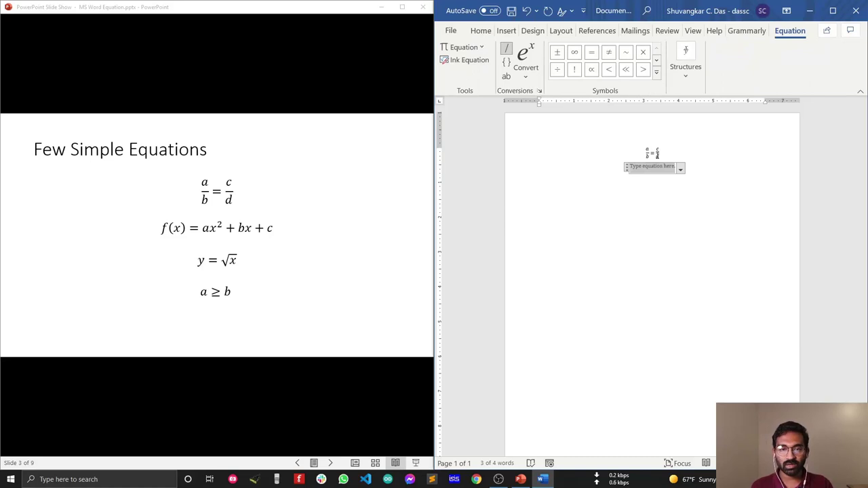
pyautogui.write('f(x')
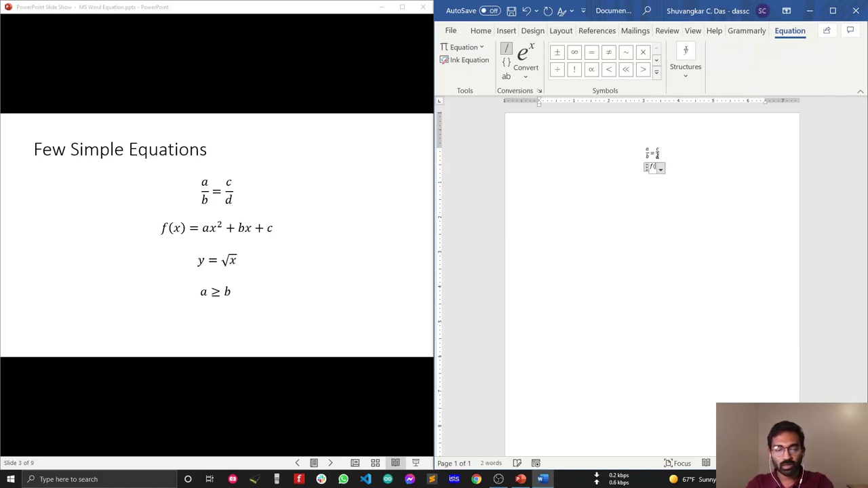
pyautogui.write(') = a')
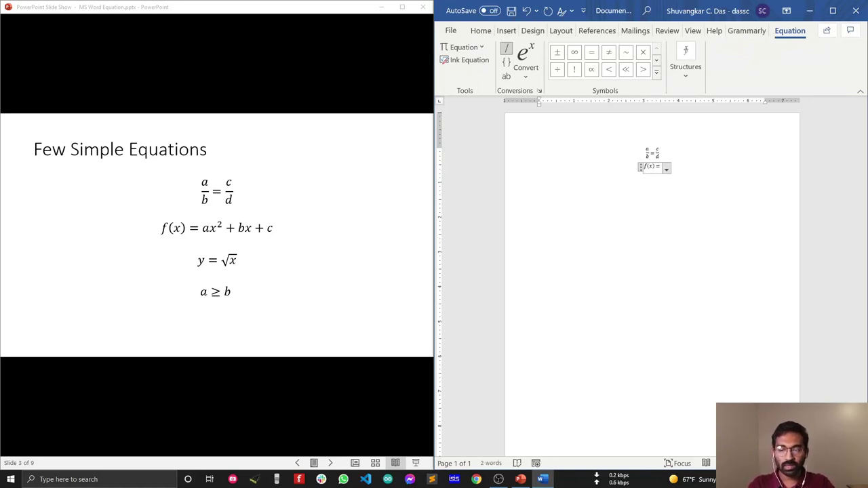
pyautogui.write('x')
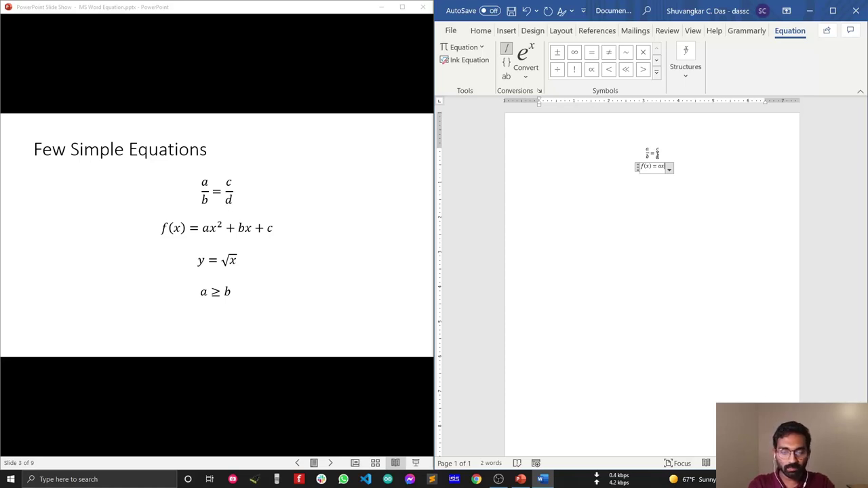
pyautogui.write('^')
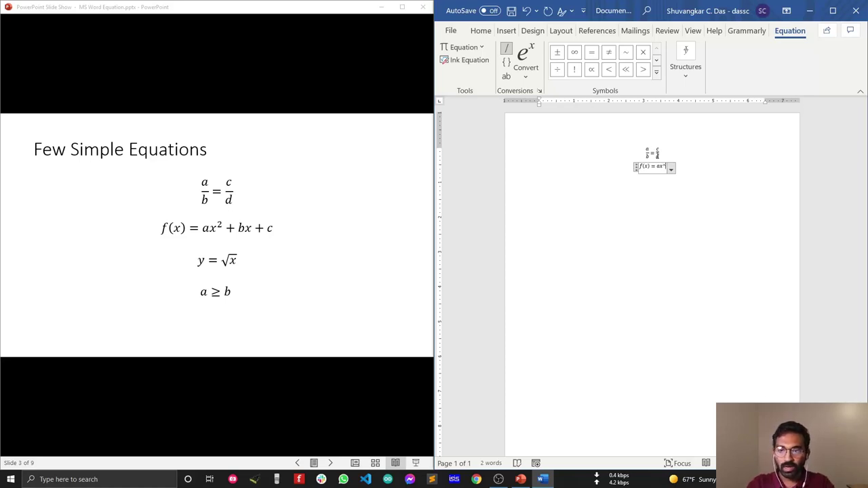
pyautogui.write('2')
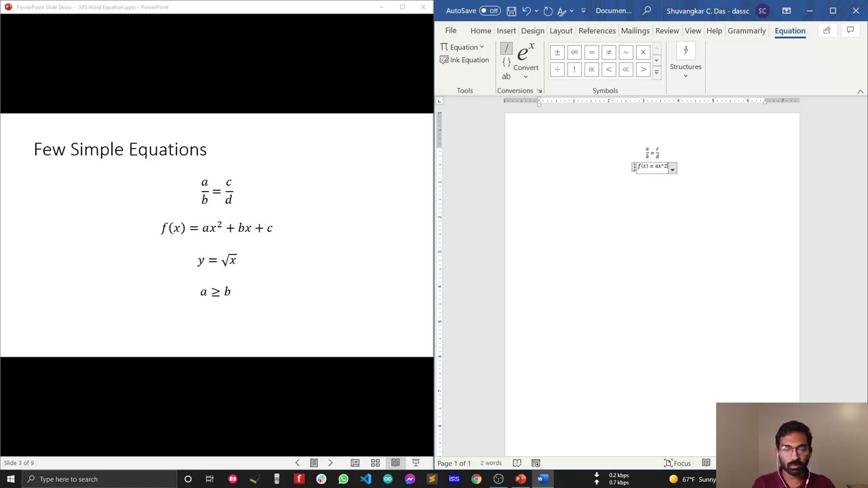
pyautogui.write(' +bx')
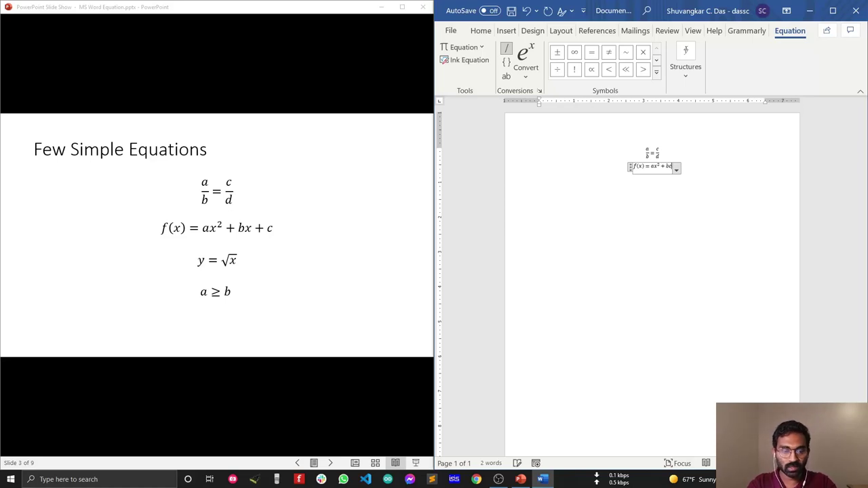
pyautogui.write(' +c')
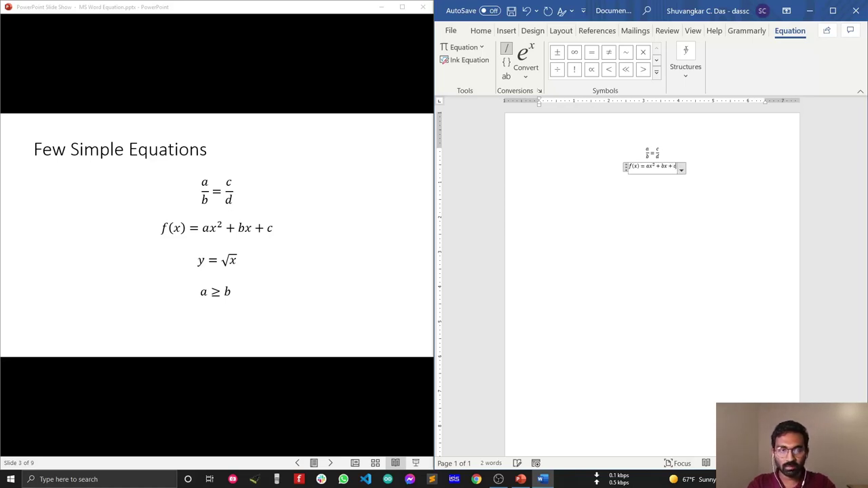
pyautogui.press('Return')
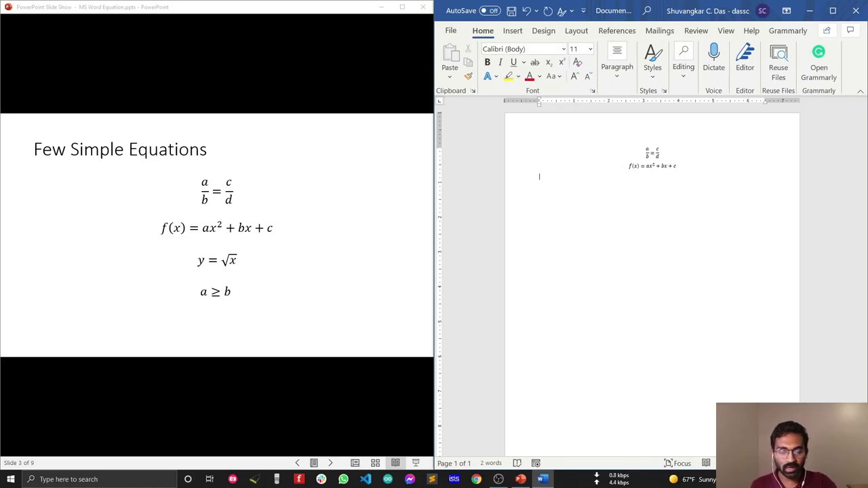
pyautogui.hotkey('alt', '=')
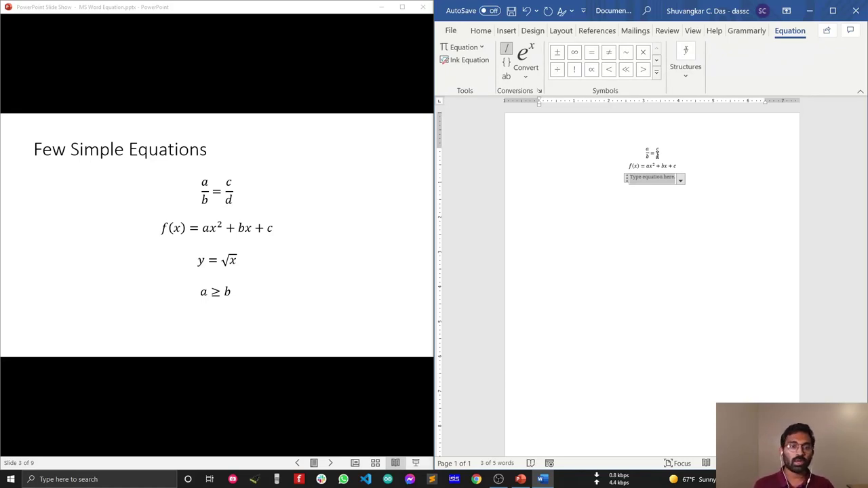
# - Write y = √x in the equation box using the \sqrt command
pyautogui.write('y=')
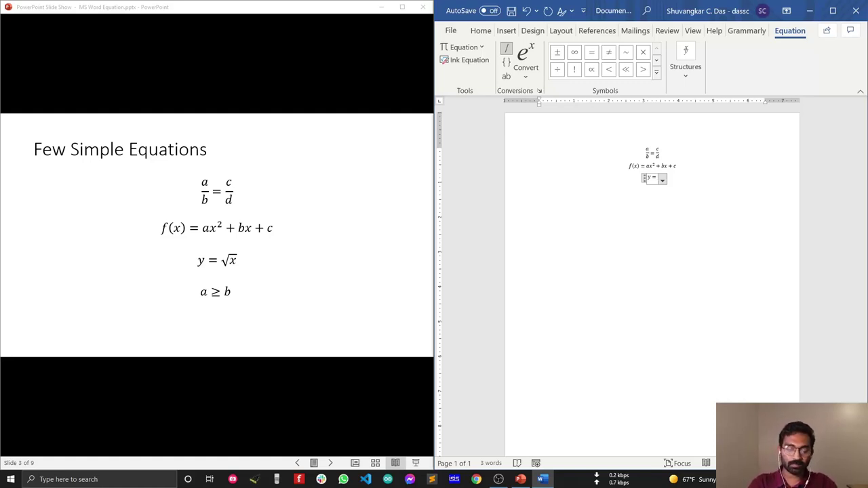
pyautogui.write('\\')
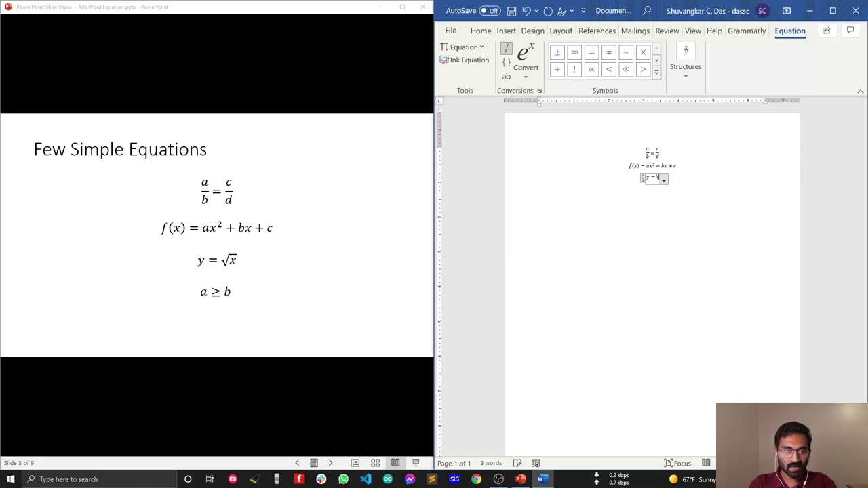
pyautogui.write('sqrt')
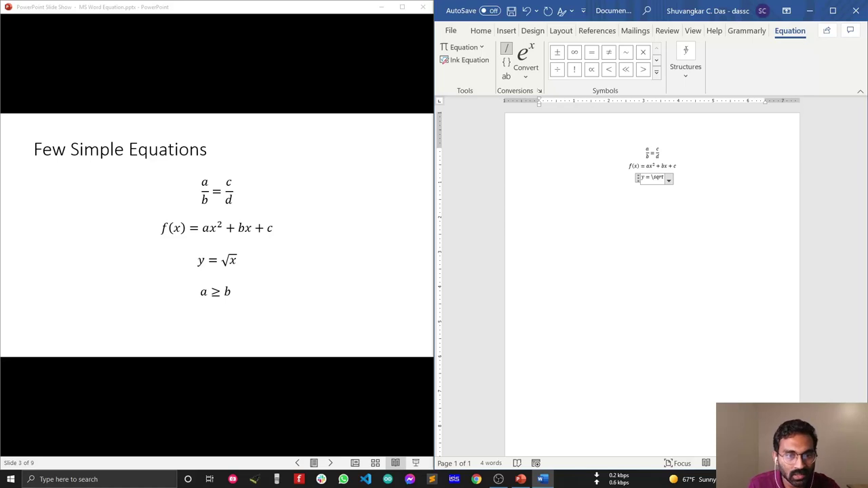
pyautogui.press('space')
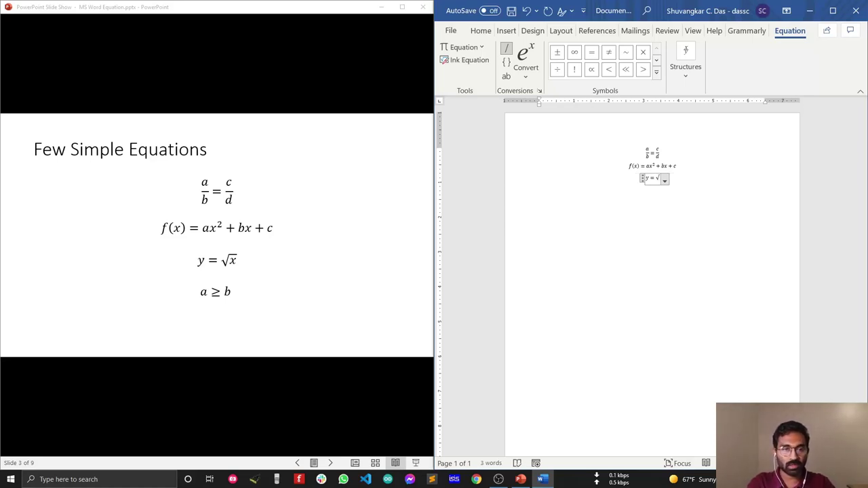
pyautogui.write('x')
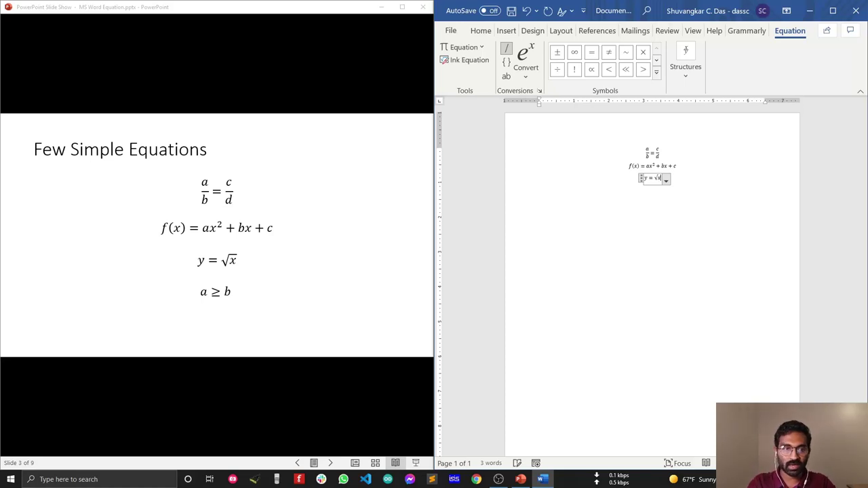
pyautogui.click(538, 186)
# - Add a ≥ b as a separate equation below y = √x
pyautogui.hotkey('alt', '=')
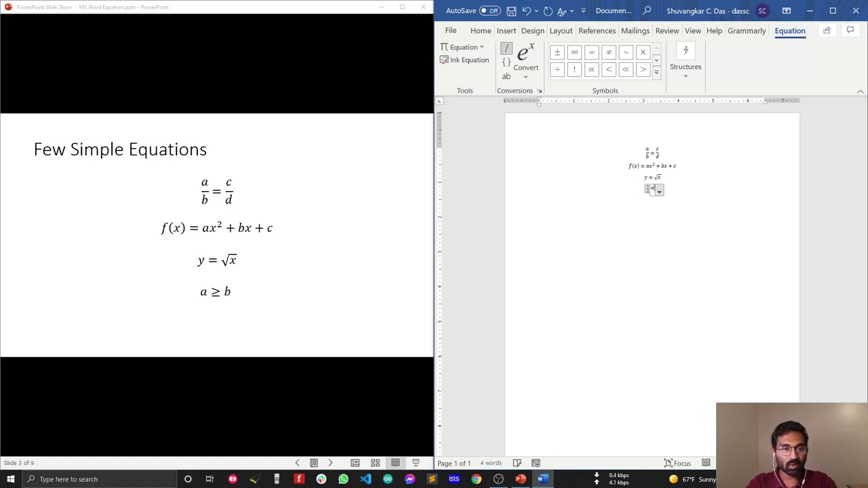
pyautogui.write('a>=')
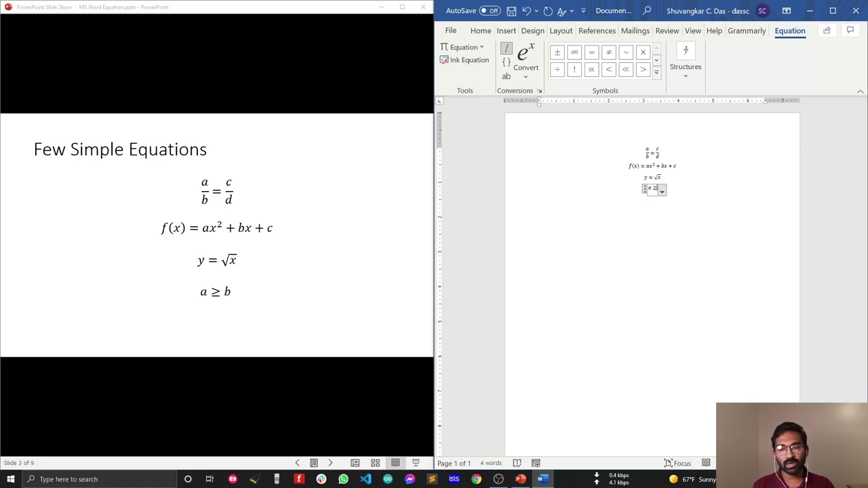
pyautogui.write('b')
pyautogui.click(538, 196)
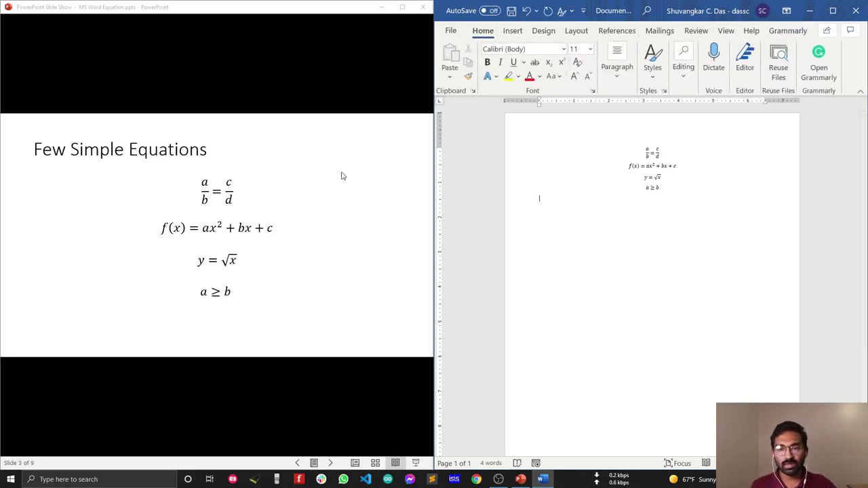
# - Advance to the Letters slide and add a script 𝒜 equation with \scriptA below a ≥ b
pyautogui.click(288, 202)
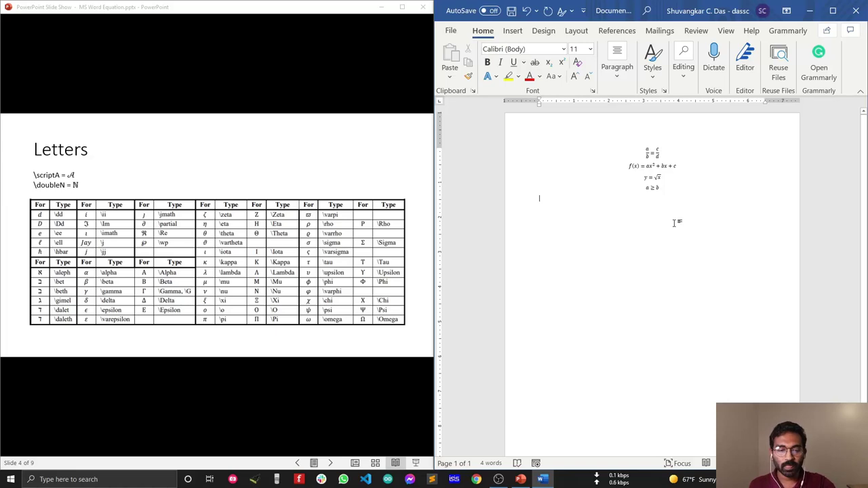
pyautogui.hotkey('alt', '=')
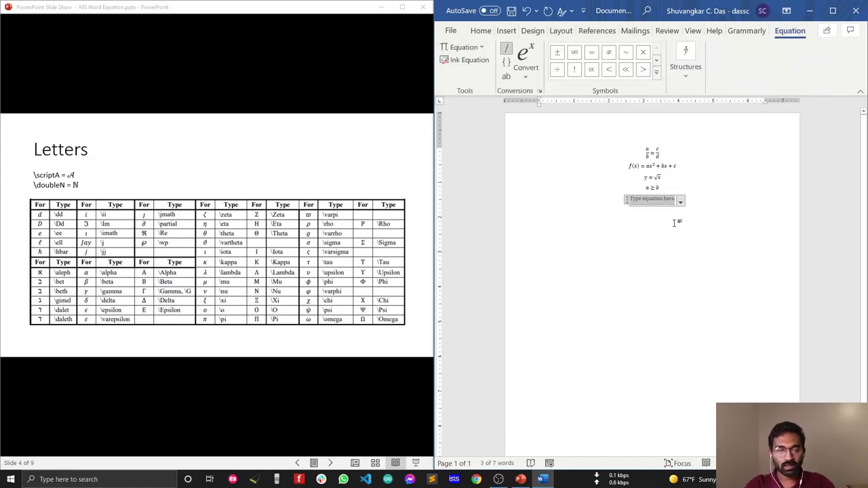
pyautogui.write('\\script')
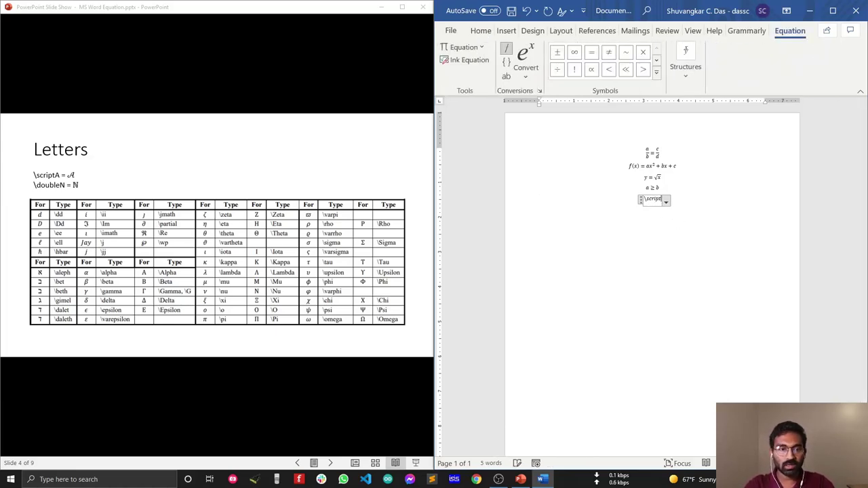
pyautogui.write('A')
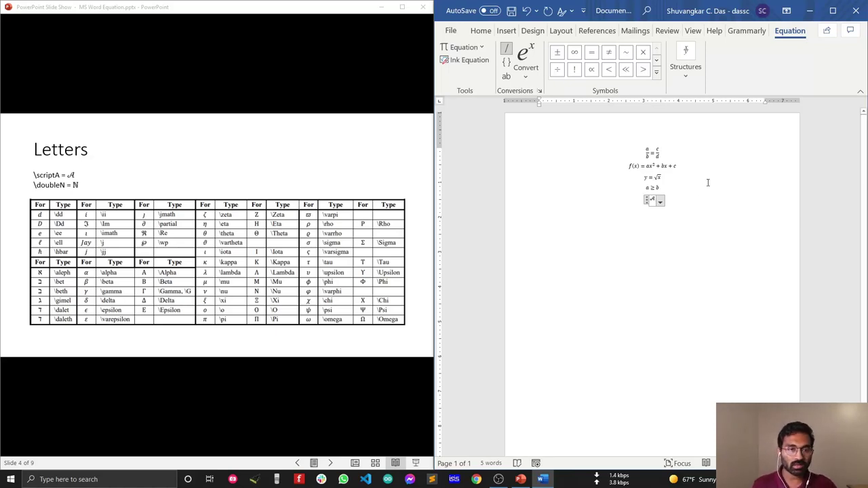
pyautogui.keyDown('ctrl'); pyautogui.scroll(5, 724, 155); pyautogui.keyUp('ctrl')
pyautogui.keyDown('ctrl'); pyautogui.scroll(4, 710, 193); pyautogui.keyUp('ctrl')
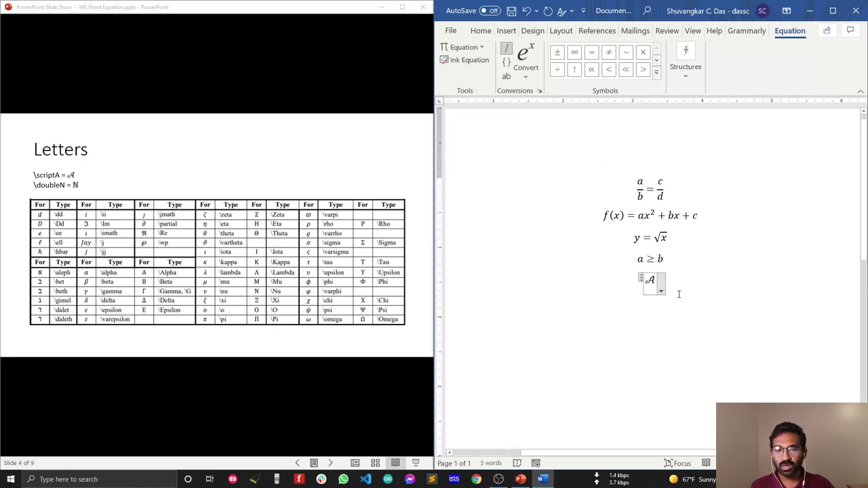
pyautogui.click(451, 300)
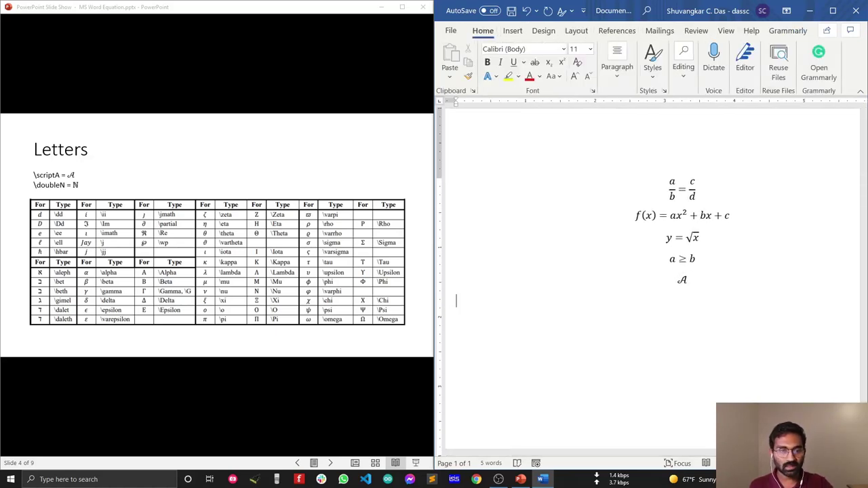
pyautogui.hotkey('alt', '=')
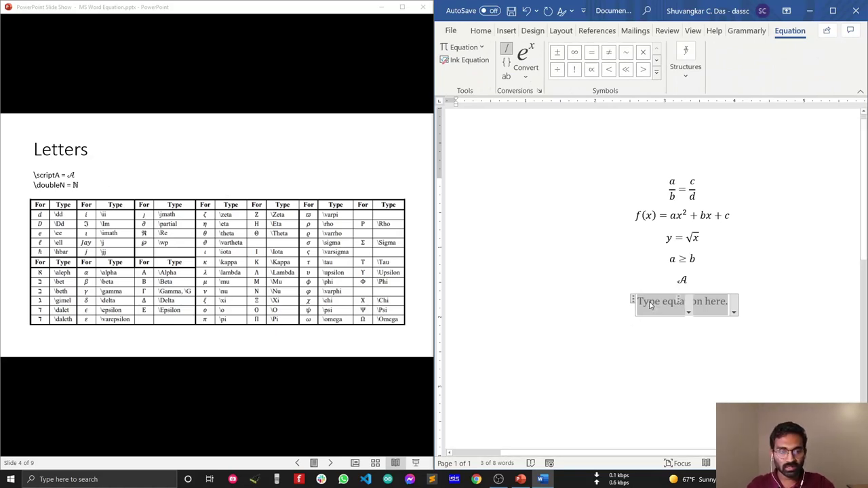
# - Add ℕ (\doubleN) and α (\alpha) as separate equations below the script 𝒜
pyautogui.write('\\doubleN')
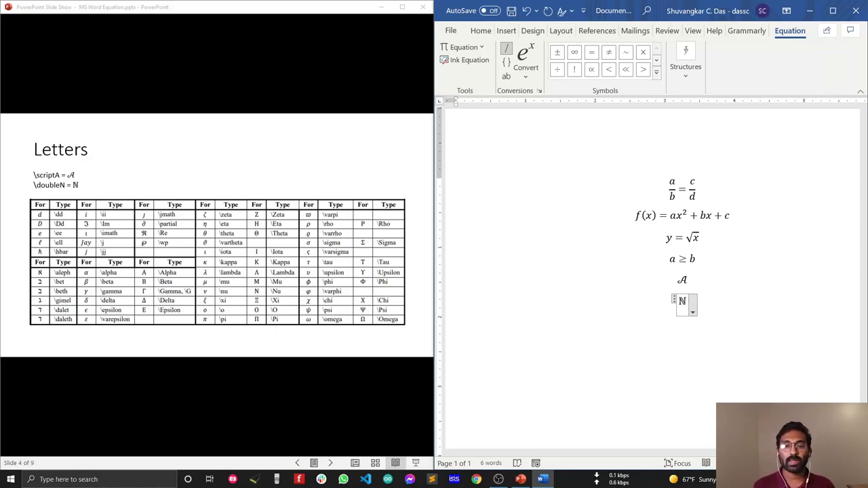
pyautogui.press('Return')
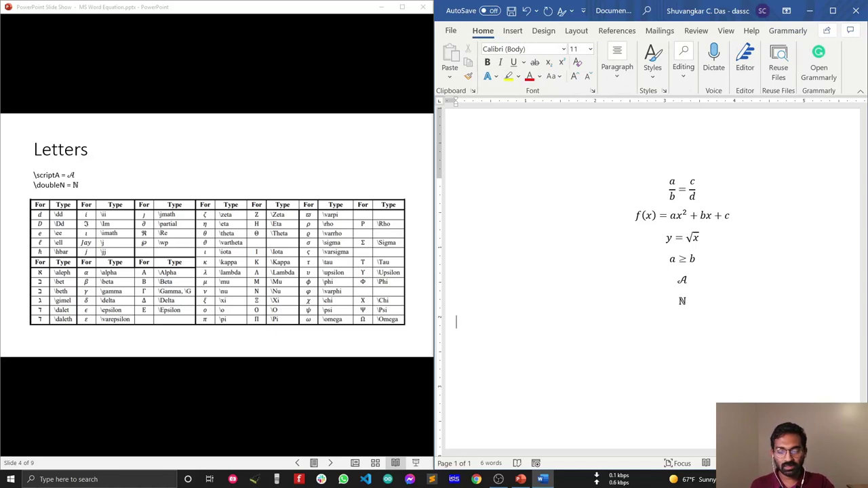
pyautogui.hotkey('alt', '=')
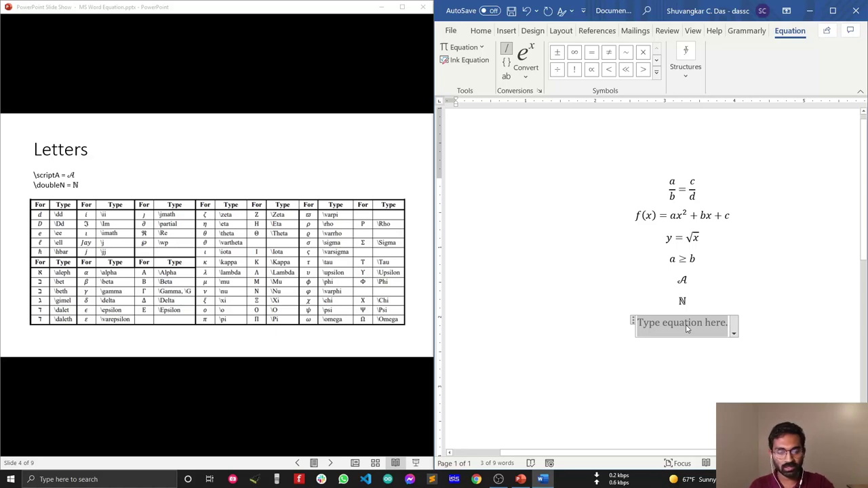
pyautogui.write('\\alpha')
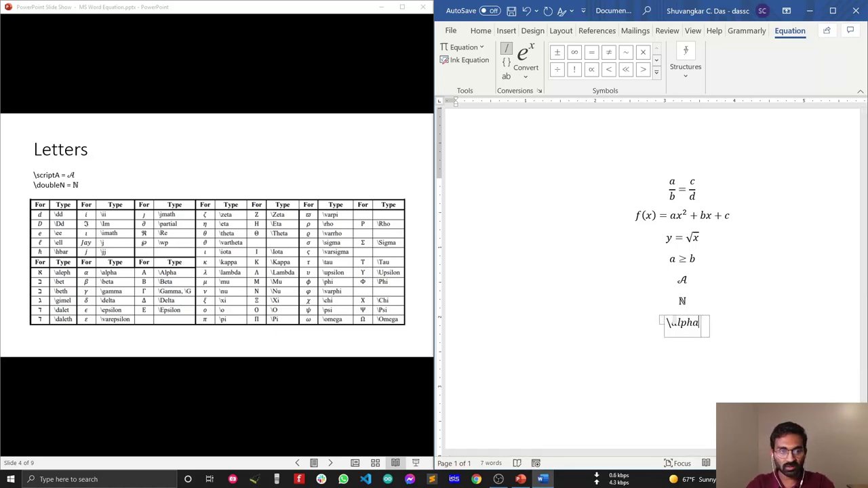
pyautogui.press('space')
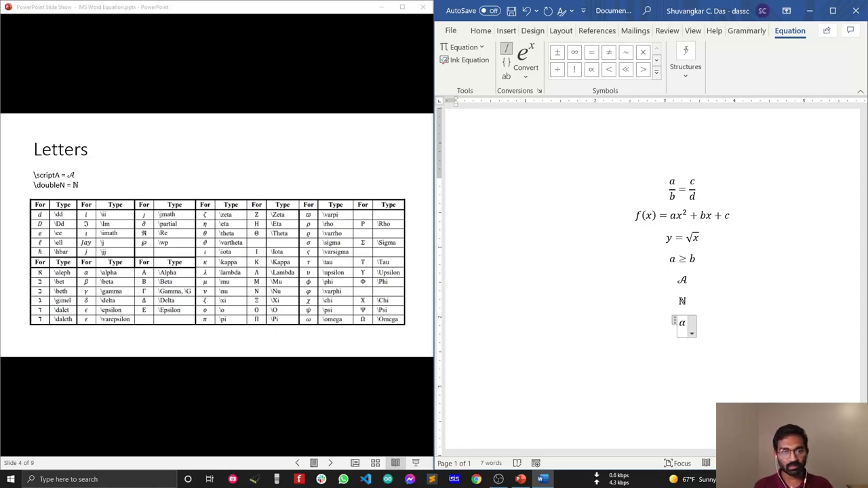
pyautogui.click(457, 343)
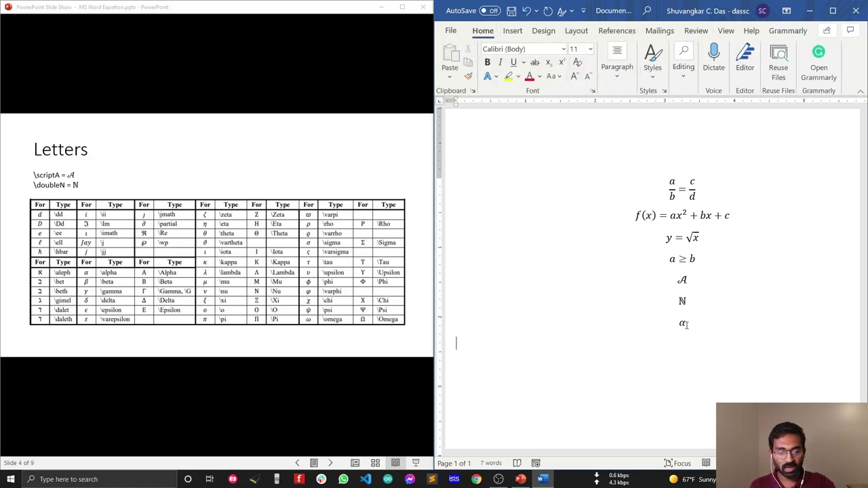
# - Add β, Χ and Ω as separate equations beneath α
pyautogui.hotkey('alt', '=')
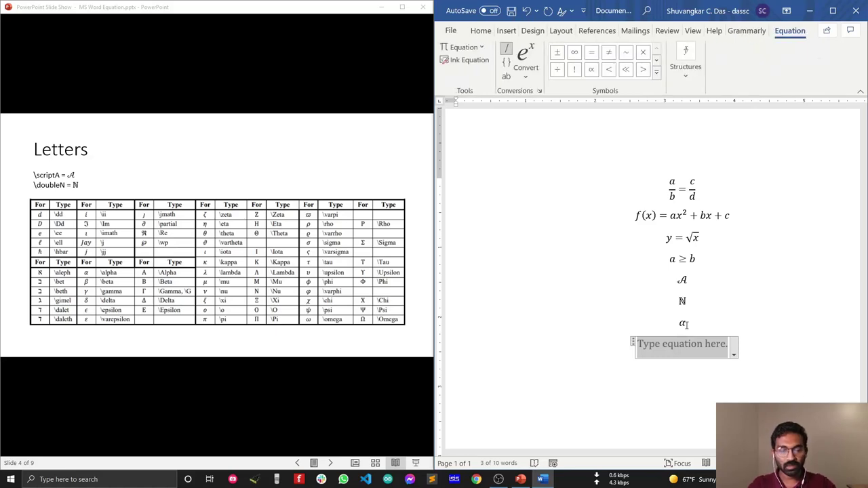
pyautogui.write('\\beta')
pyautogui.press('space')
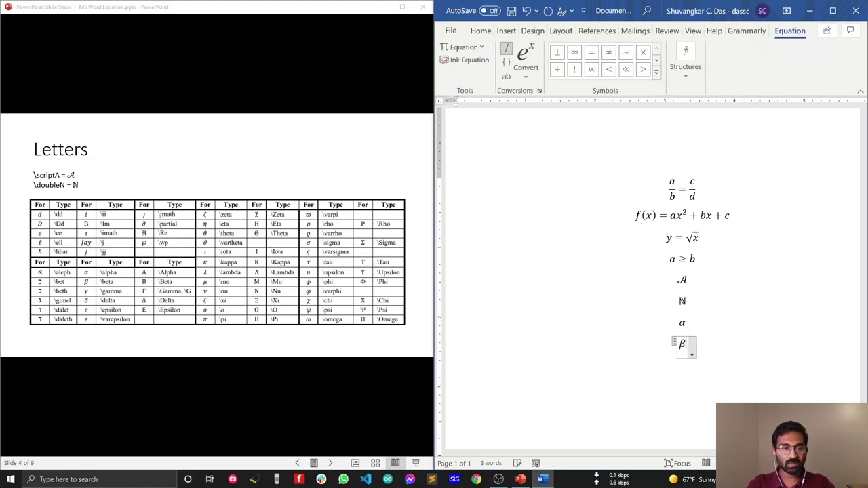
pyautogui.click(456, 364)
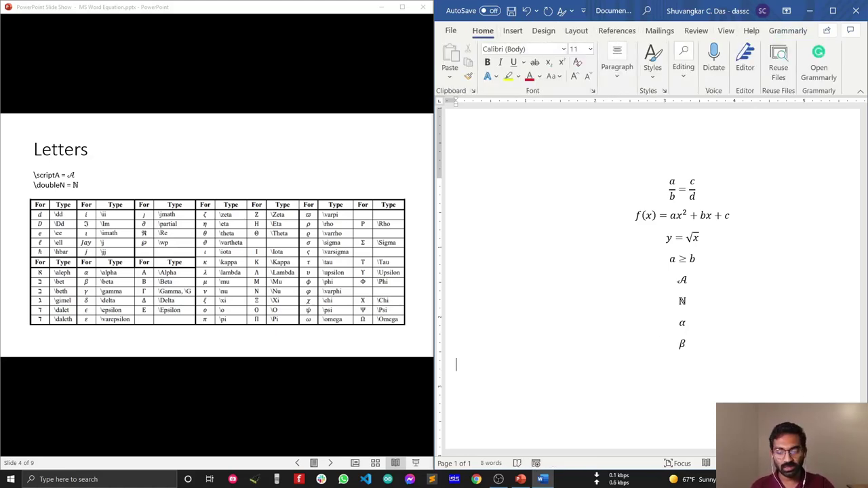
pyautogui.hotkey('alt', '=')
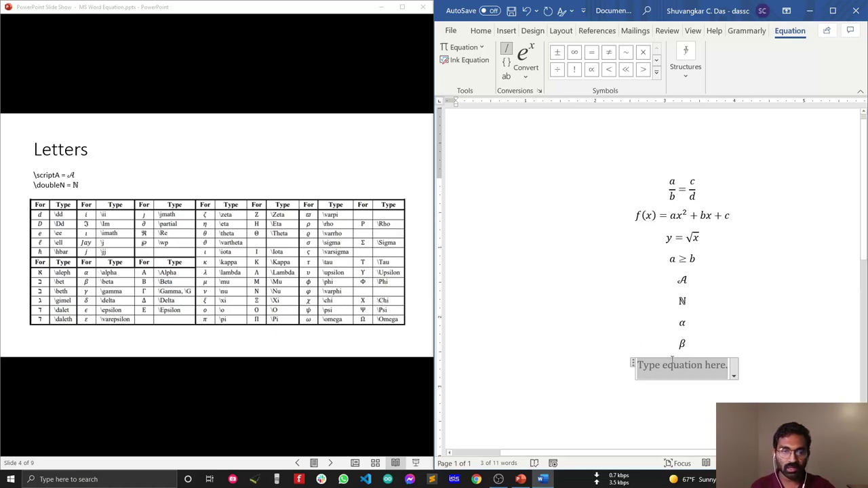
pyautogui.write('\\')
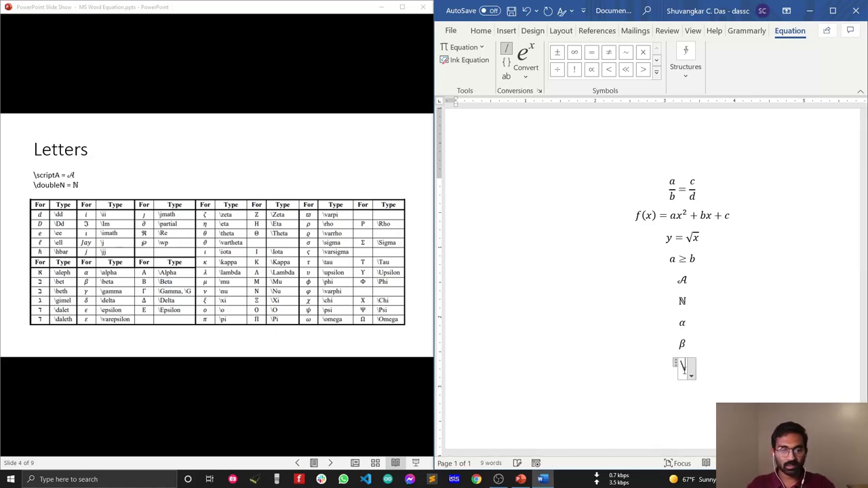
pyautogui.write('Chi')
pyautogui.press('Return')
pyautogui.hotkey('alt', '=')
pyautogui.write('\\')
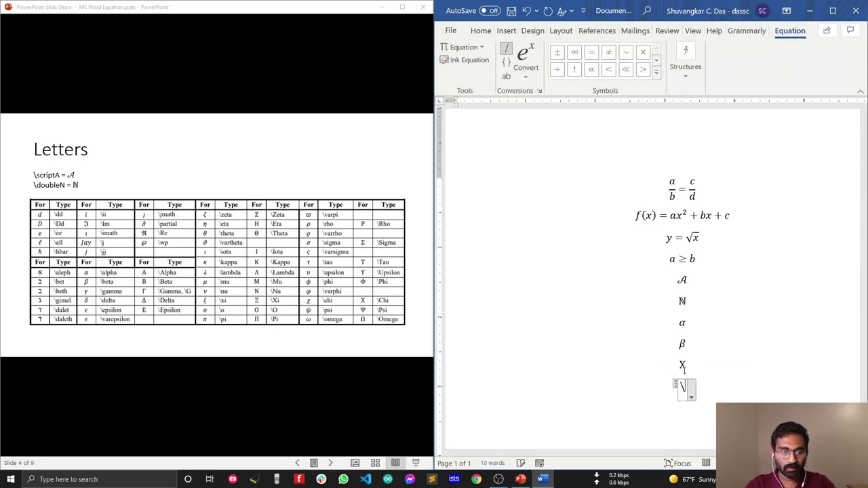
pyautogui.write('Omega')
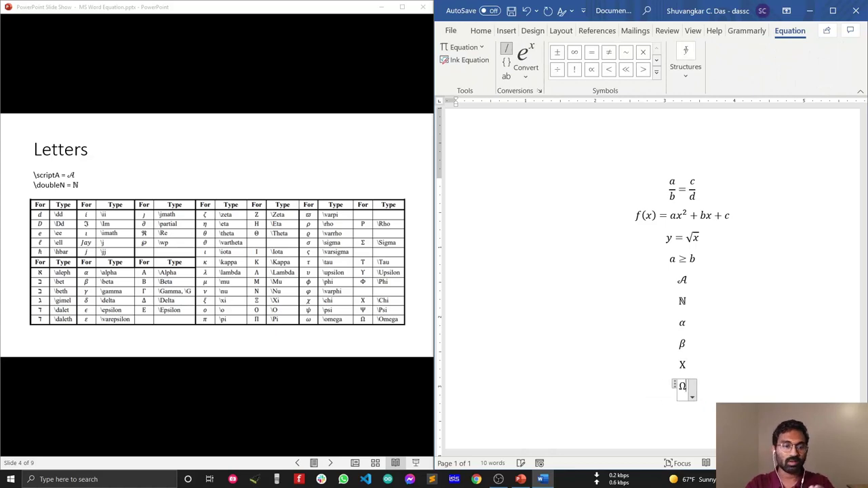
pyautogui.press('Return')
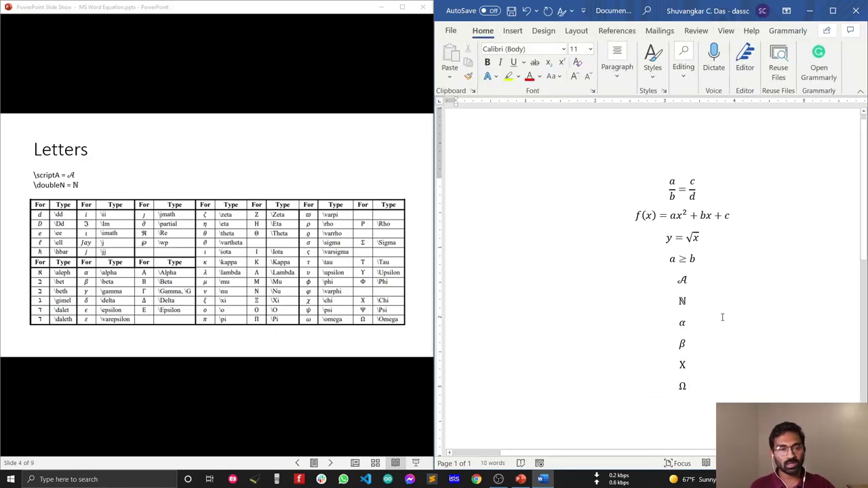
pyautogui.scroll(-1, 721, 316)
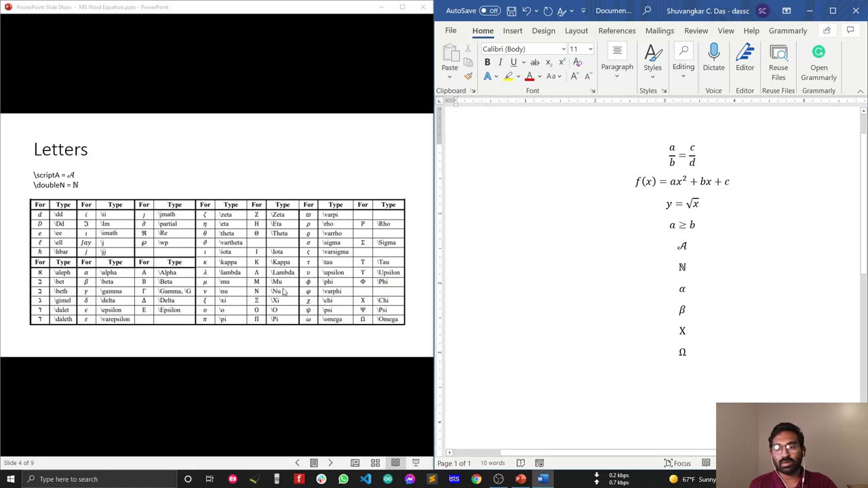
# - Advance to the Accent slide and add an x̂ equation (x\hat) below Ω
pyautogui.click(174, 292)
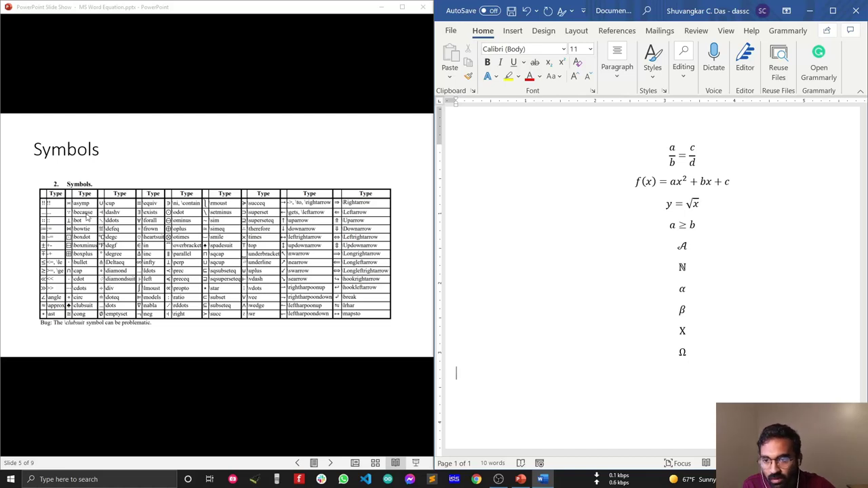
pyautogui.click(106, 258)
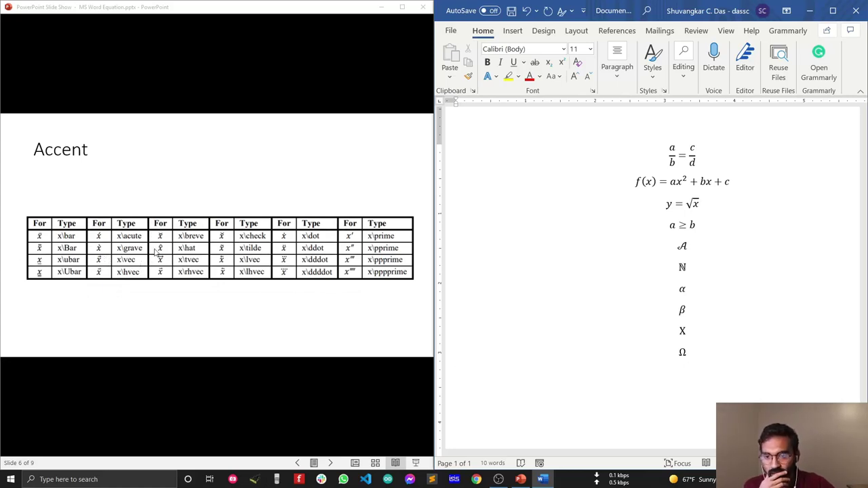
pyautogui.click(744, 385)
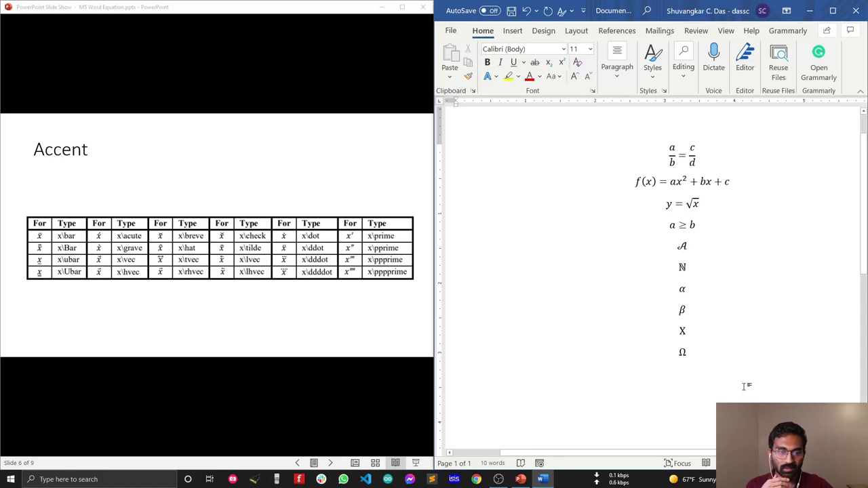
pyautogui.hotkey('alt', '=')
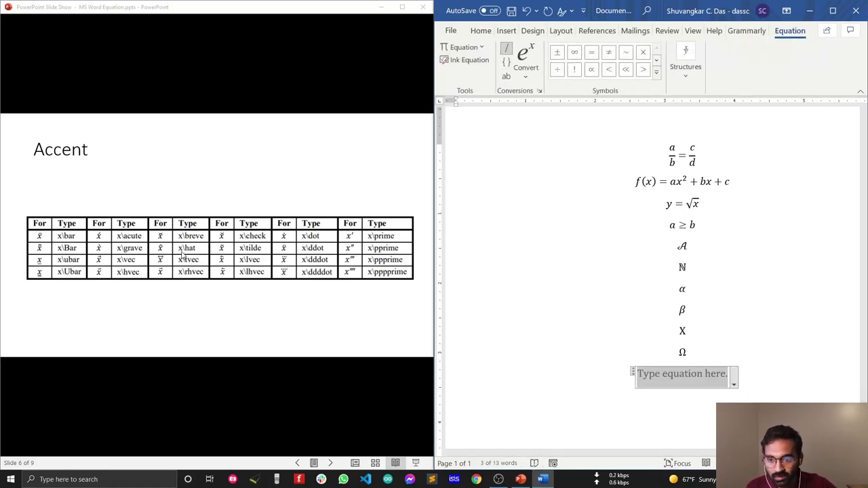
pyautogui.write('x\\')
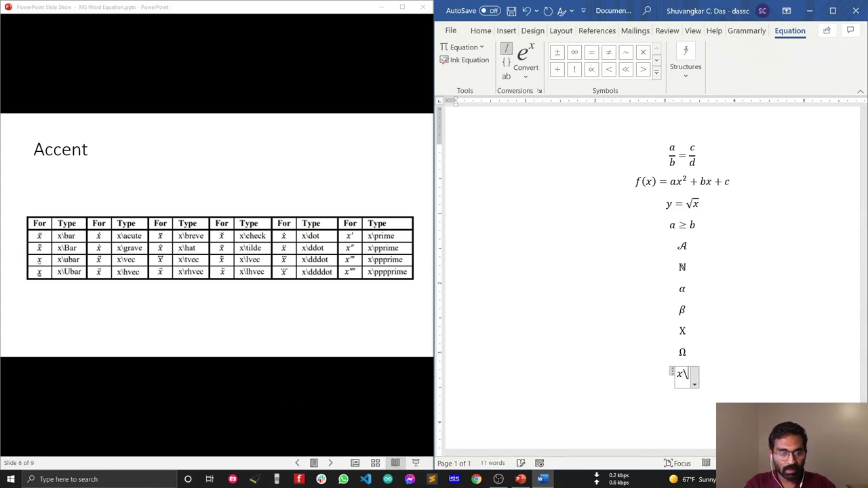
pyautogui.write('hat')
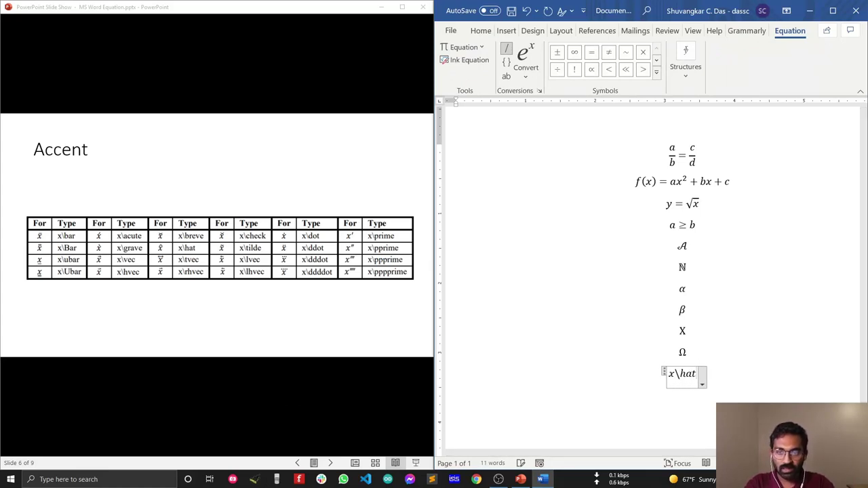
pyautogui.press('space')
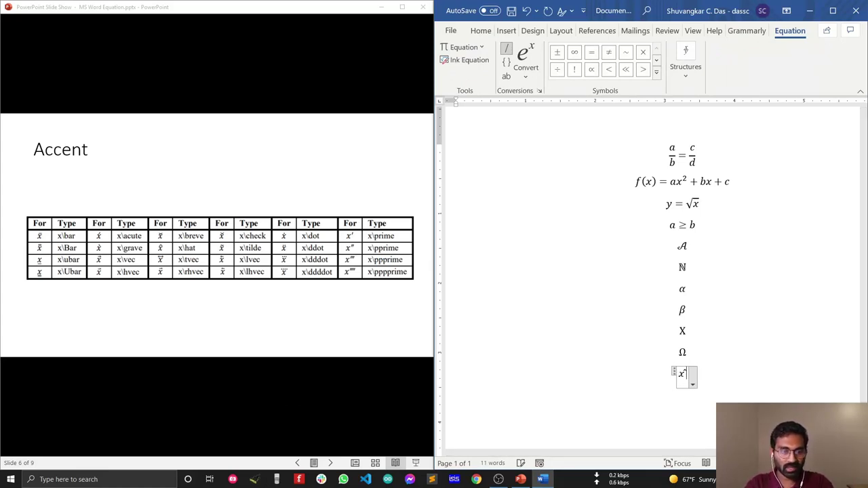
pyautogui.press('Return')
pyautogui.press('BackSpace')
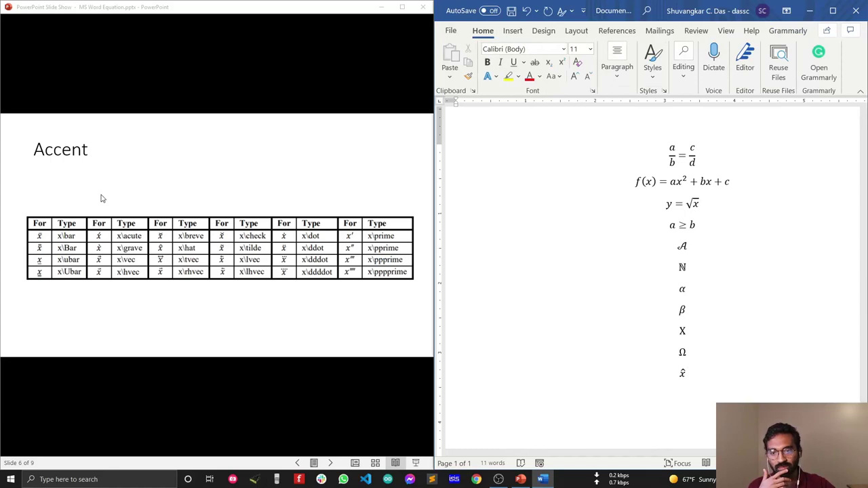
# - Advance to the Superscripts slide and enter x_i + y^n with subscript i and superscript n
pyautogui.click(106, 202)
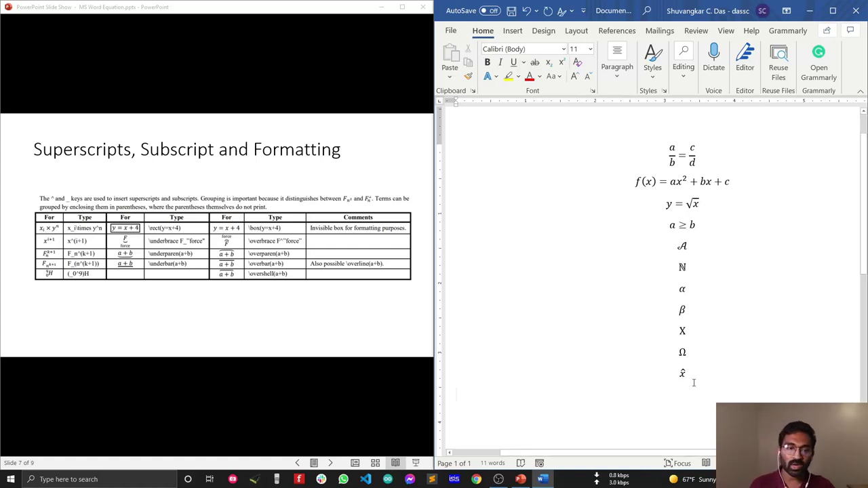
pyautogui.hotkey('alt', '=')
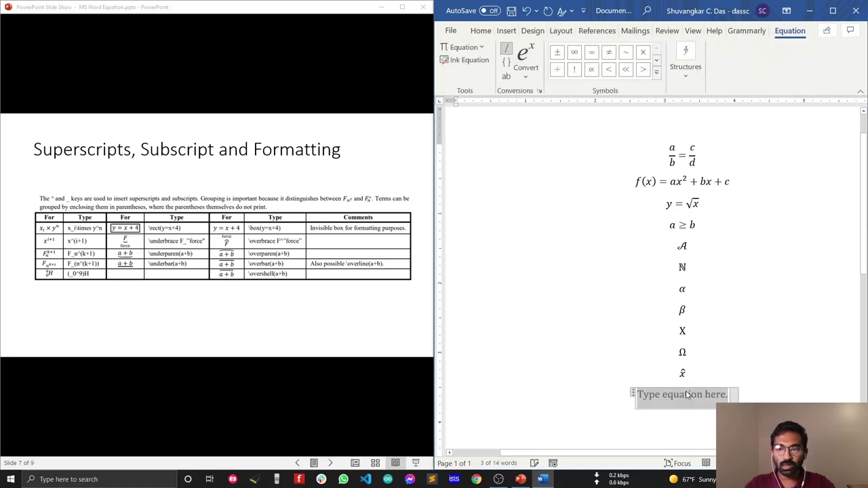
pyautogui.write('x')
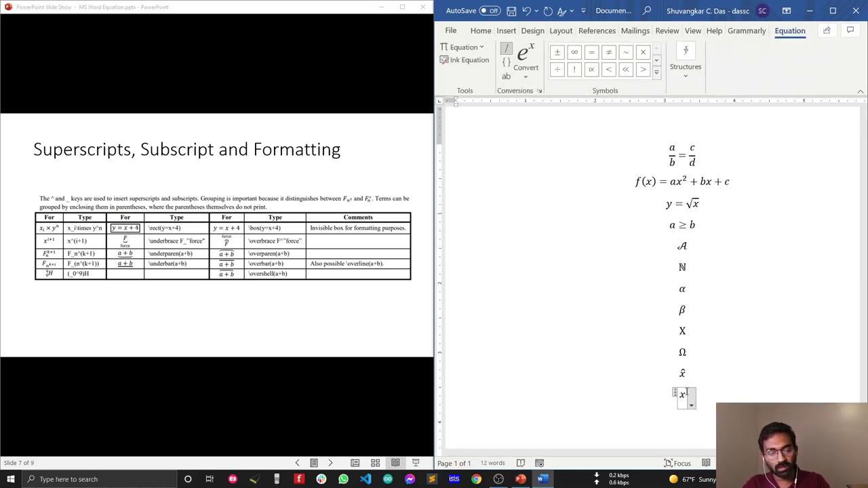
pyautogui.write('_')
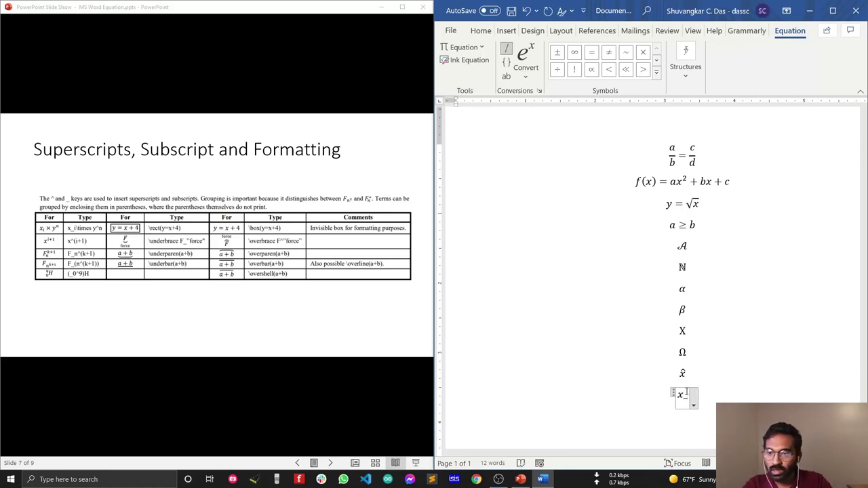
pyautogui.write('i ')
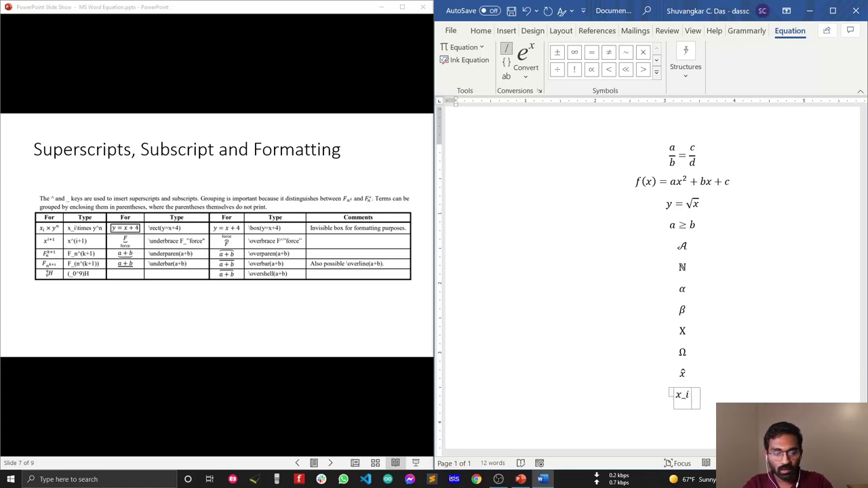
pyautogui.write('+ ')
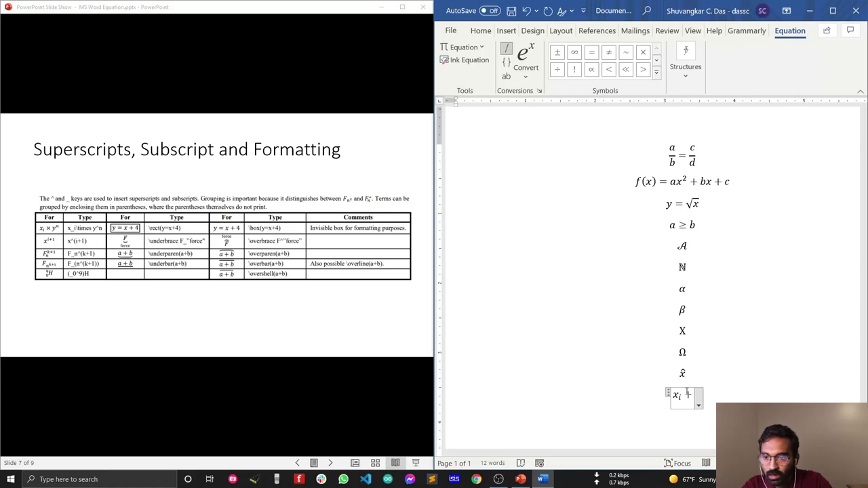
pyautogui.write('y^')
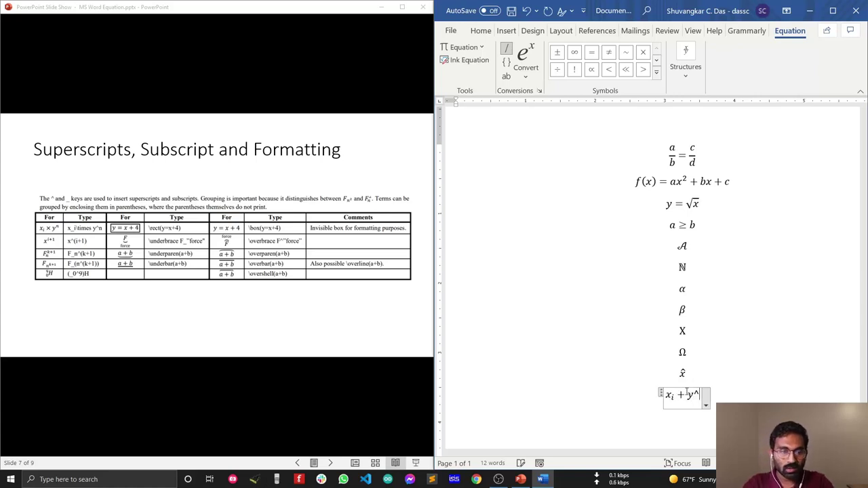
pyautogui.write('n')
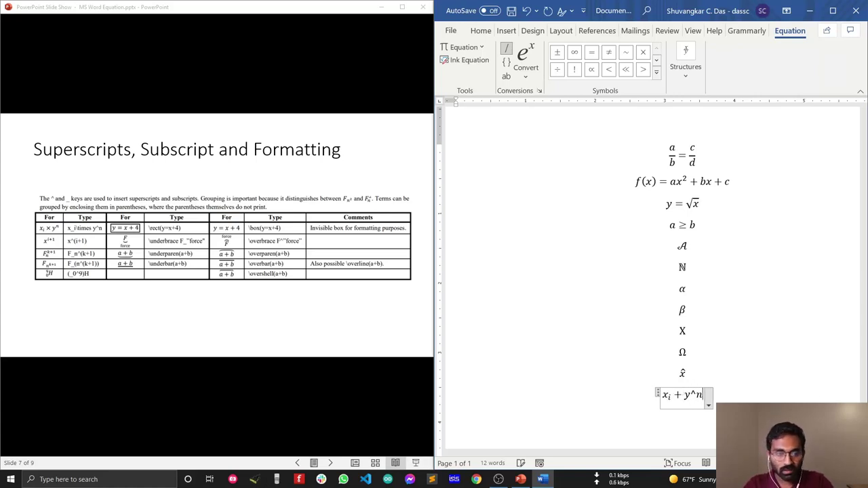
pyautogui.press('space')
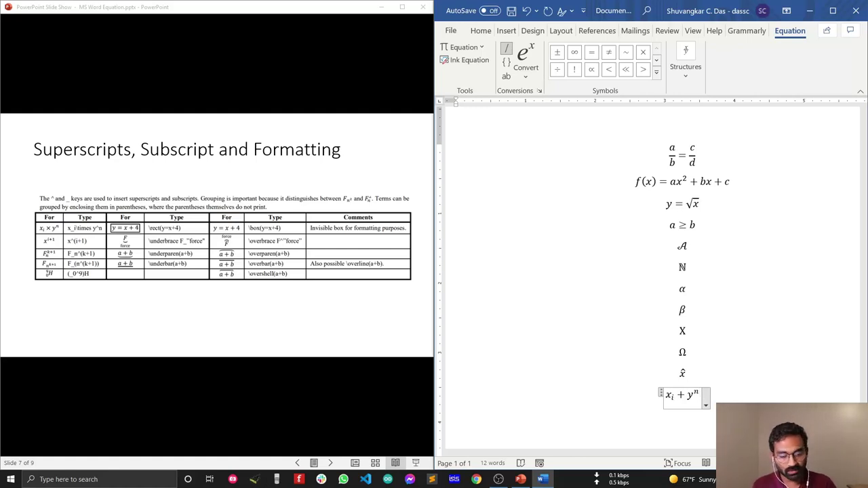
pyautogui.press('Return')
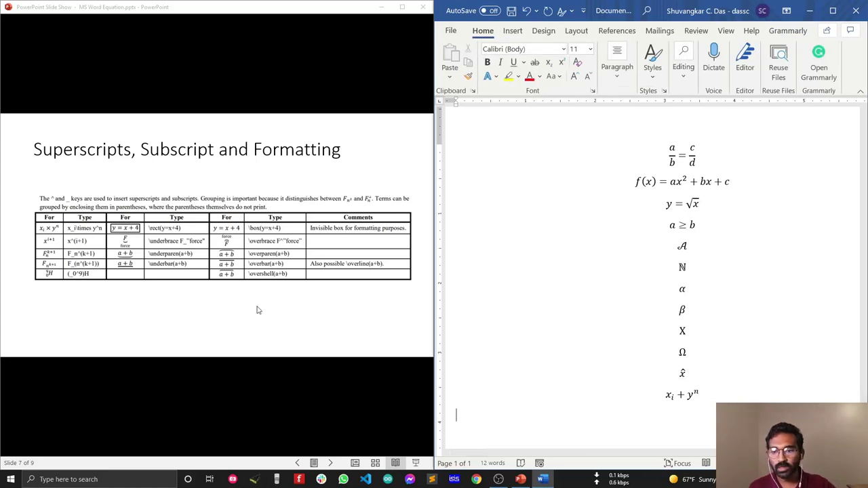
pyautogui.click(256, 309)
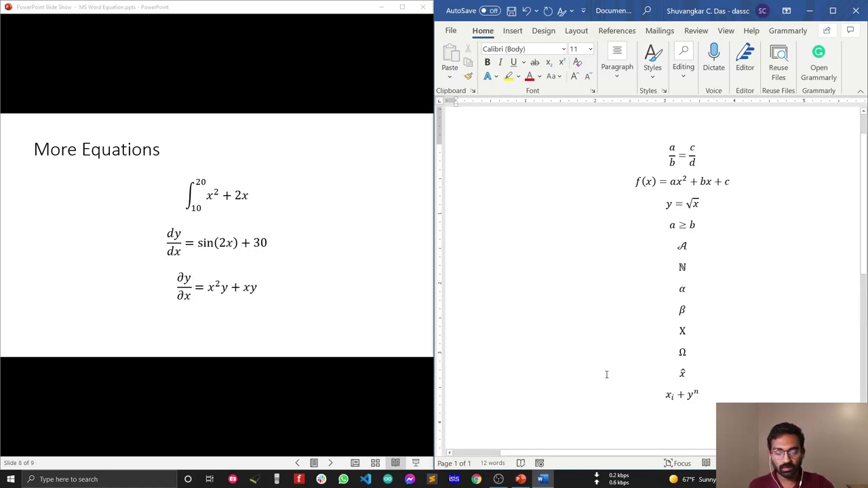
# - Build the integral from 10 to 20 of x^2 + 2x with \int_10^20, removing the empty placeholder
pyautogui.hotkey('alt', '=')
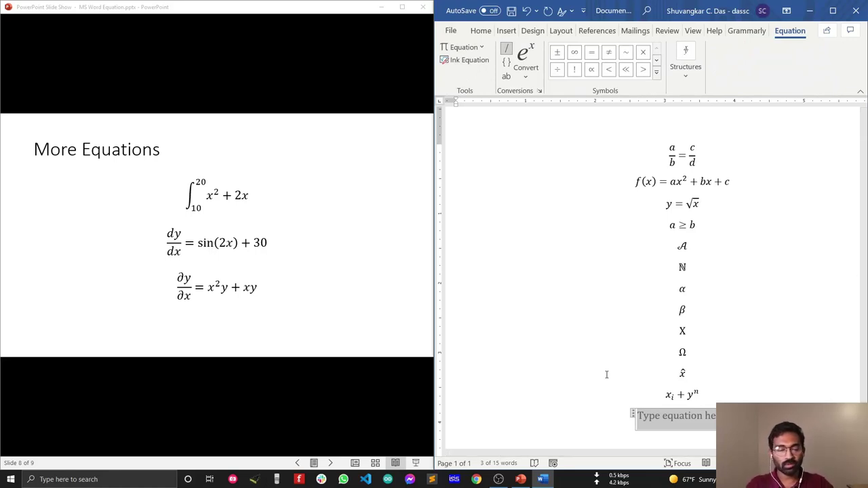
pyautogui.write('\\int')
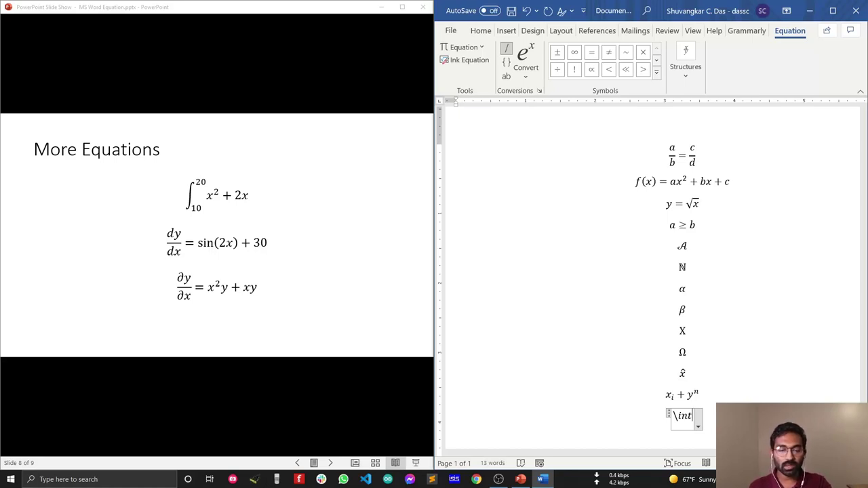
pyautogui.press('space')
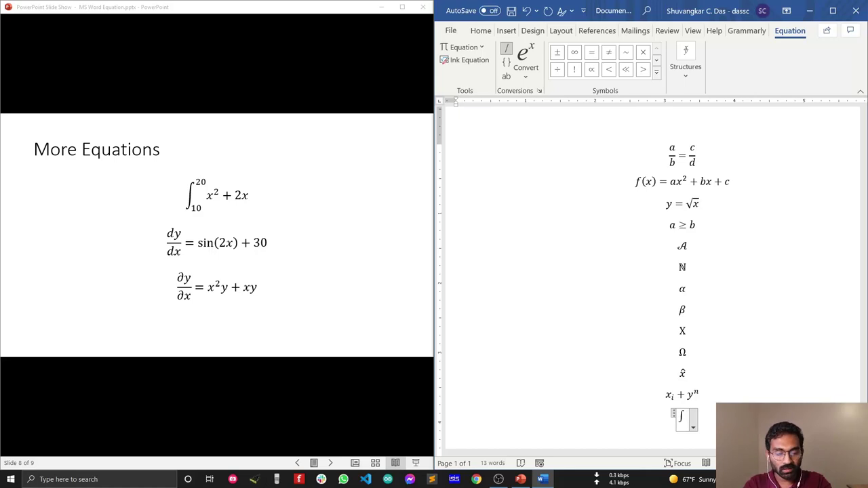
pyautogui.press('space')
pyautogui.write('_10^')
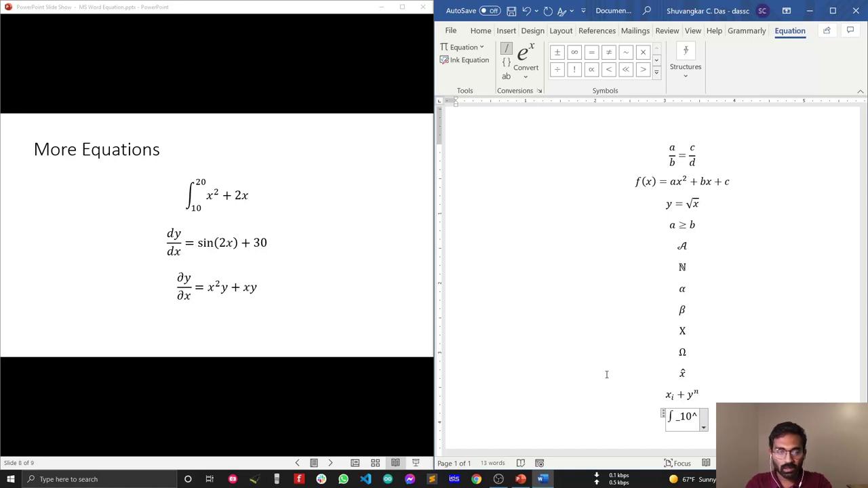
pyautogui.write('20')
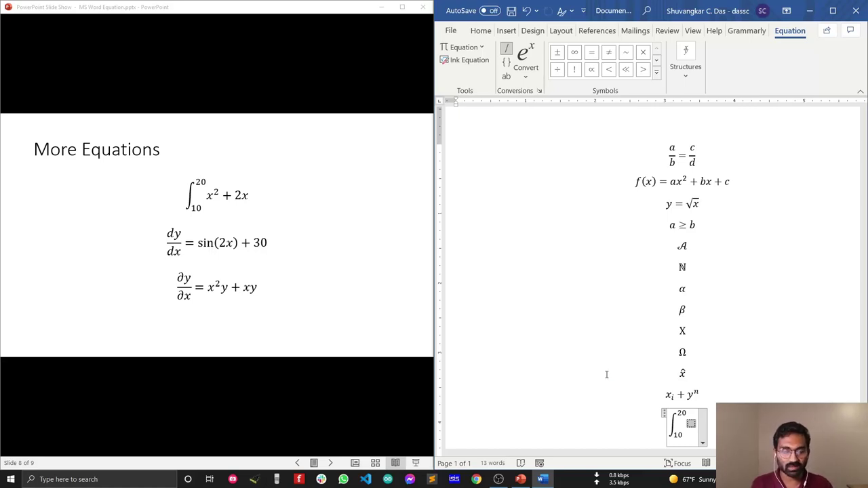
pyautogui.write(' x')
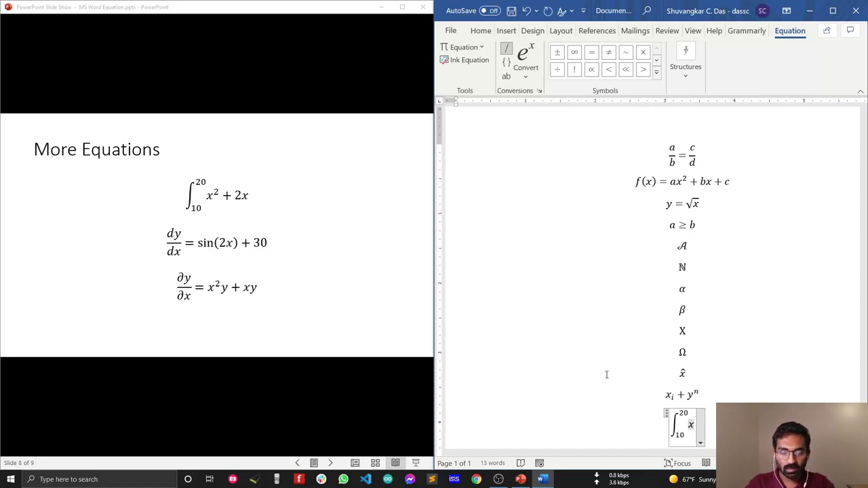
pyautogui.write('^2 ')
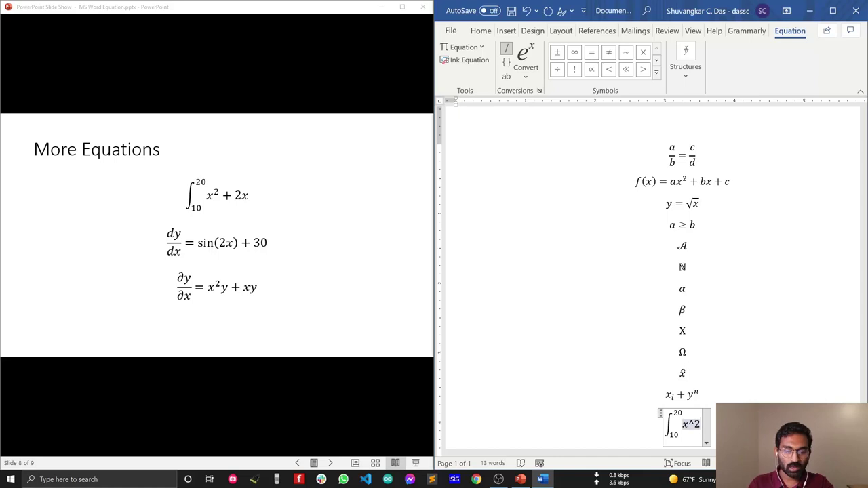
pyautogui.write('+2')
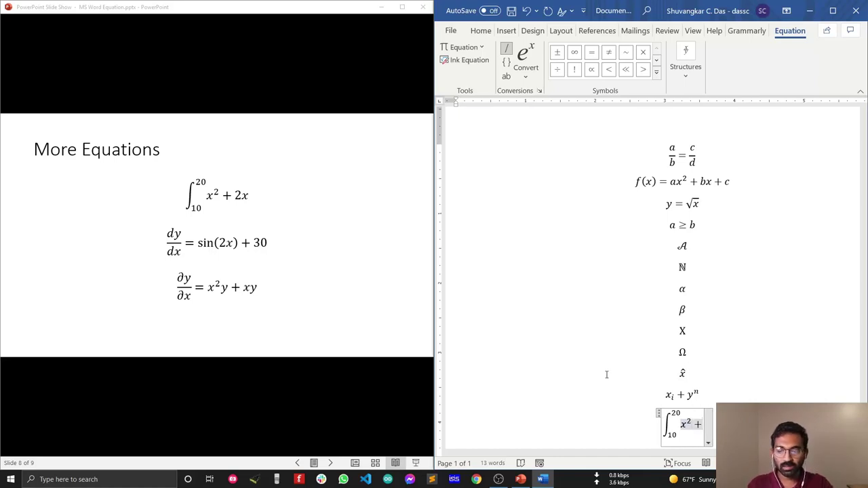
pyautogui.write('x')
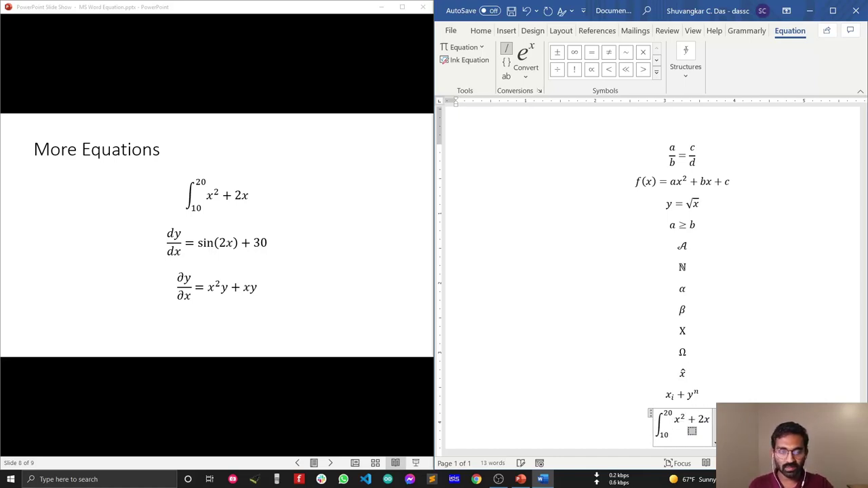
pyautogui.press('BackSpace')
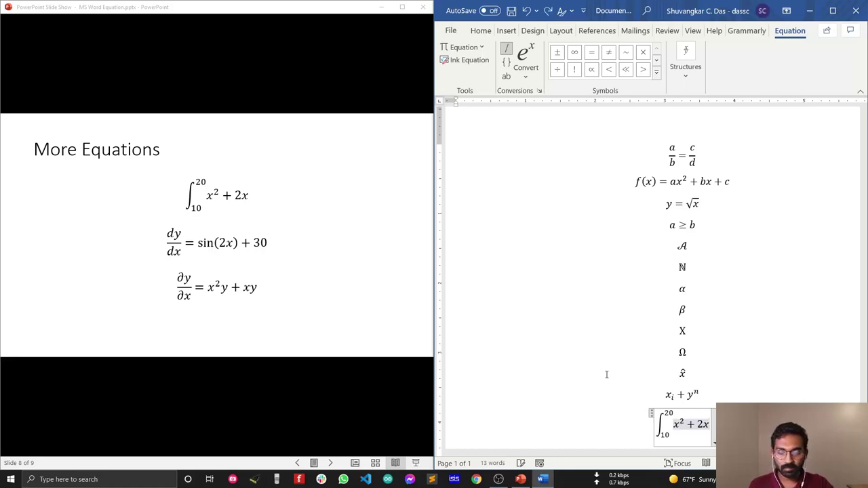
pyautogui.press('Return')
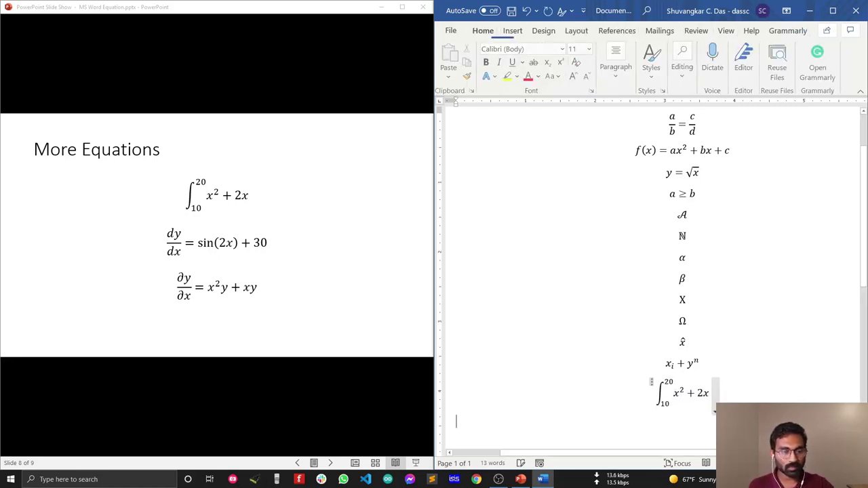
# - Enter the equation dy/dx = sin(2x) + 30 below the integral, correcting the typo
pyautogui.hotkey('alt', '=')
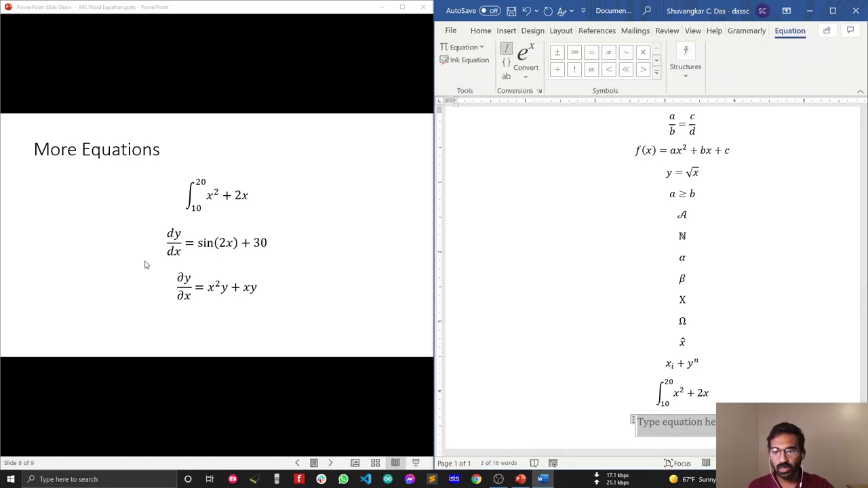
pyautogui.write('dy')
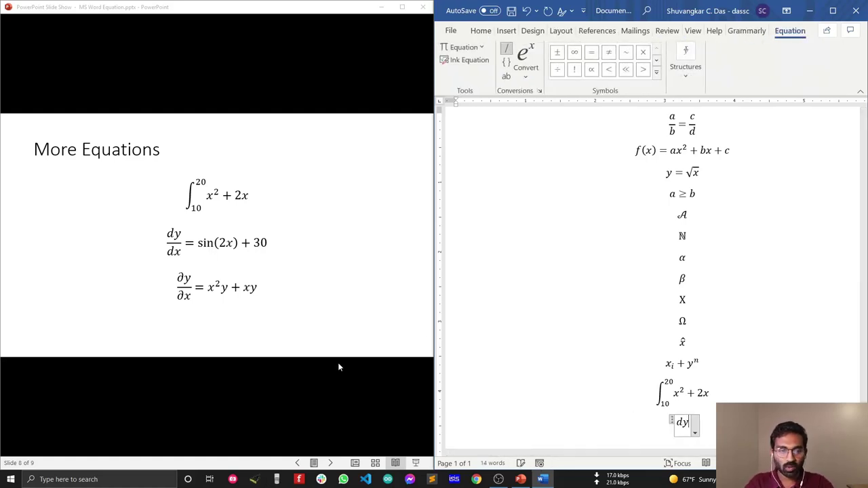
pyautogui.write('/dx')
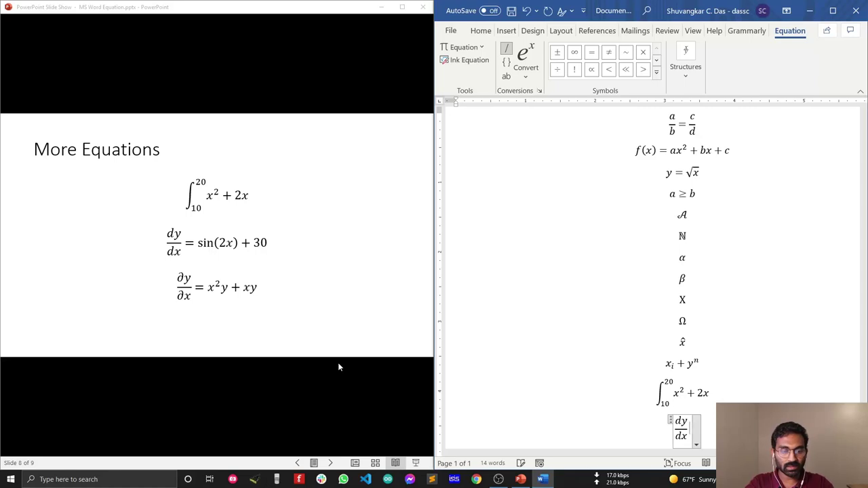
pyautogui.write(' = sin (x')
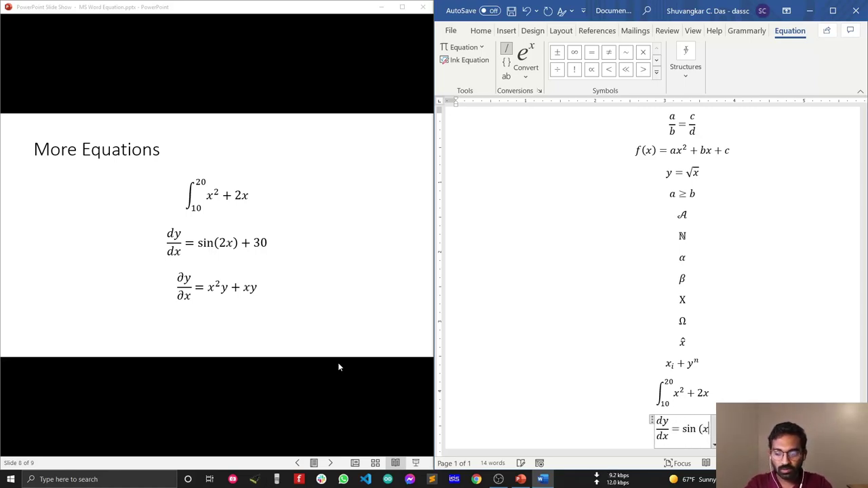
pyautogui.press('BackSpace')
pyautogui.write('2x) ')
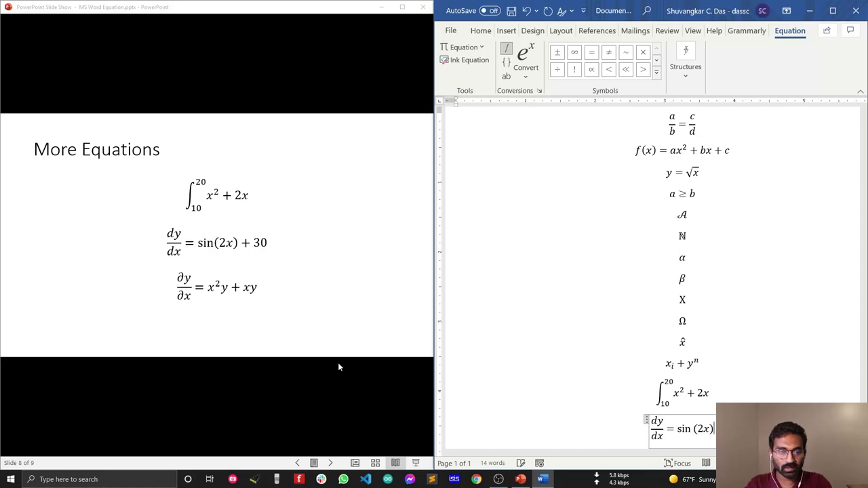
pyautogui.write('+ 30')
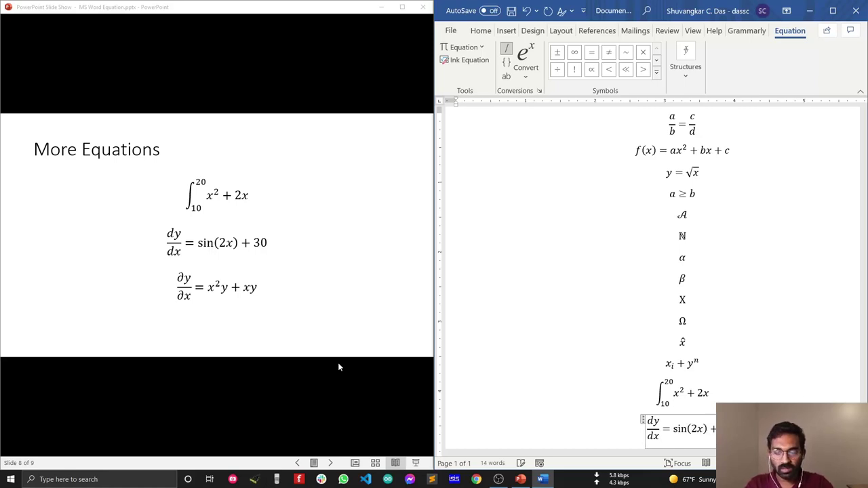
pyautogui.press('Return')
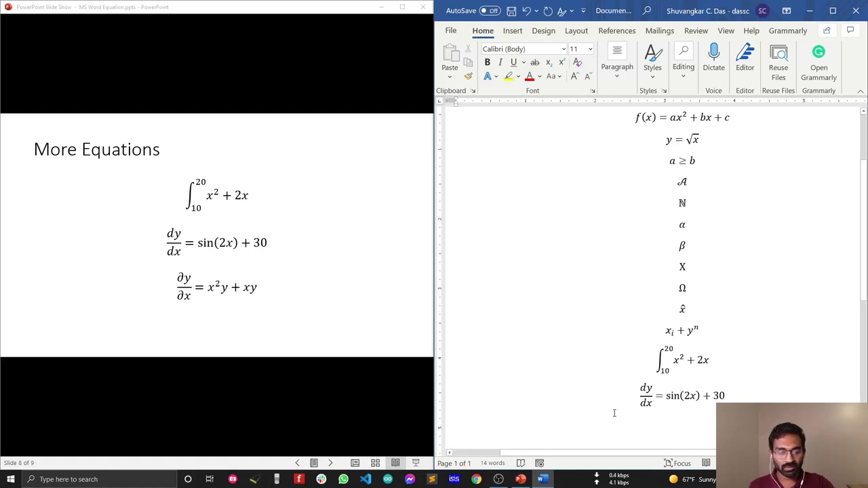
pyautogui.hotkey('alt', '=')
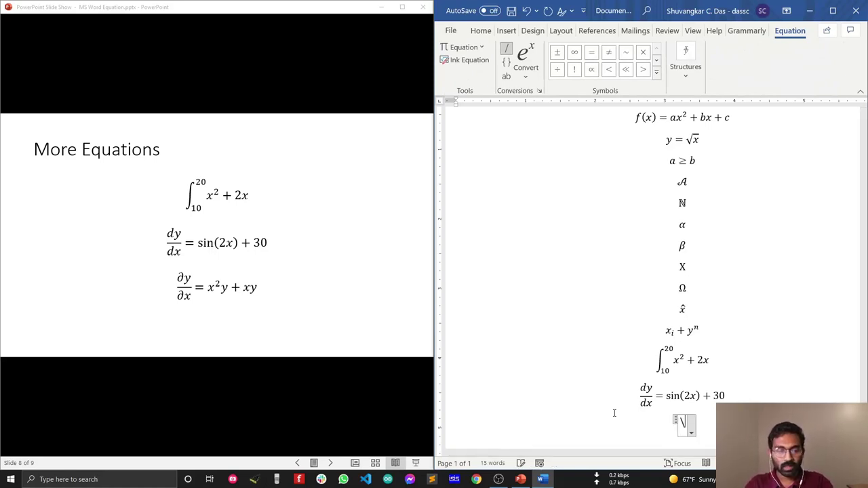
# - Enter the equation ∂y/∂x = x^2 y + xy, then advance the slideshow to the Matrix slide
pyautogui.write('partial ')
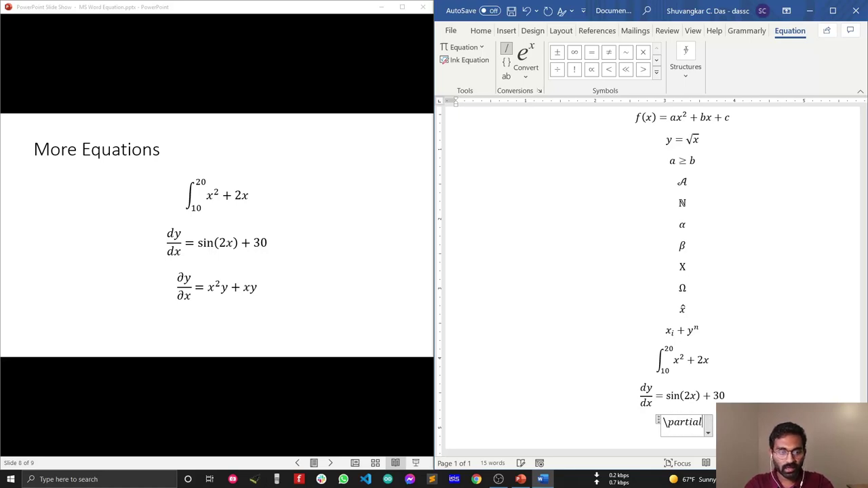
pyautogui.write('y')
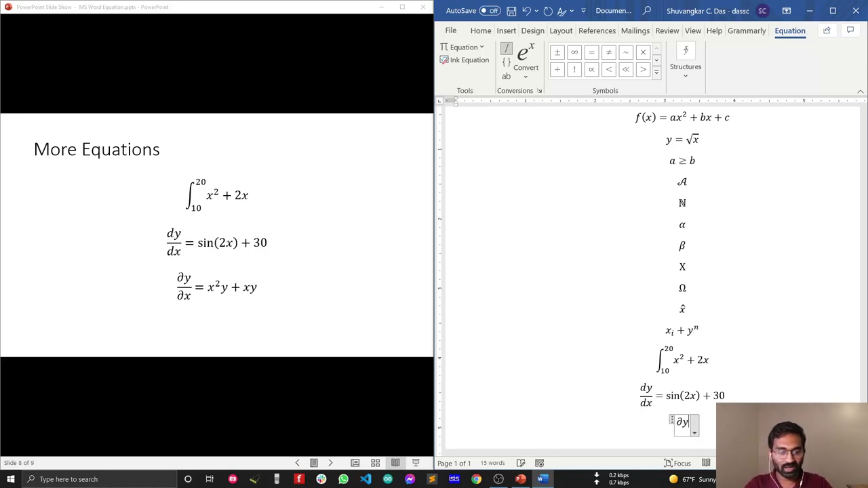
pyautogui.write('/\\p')
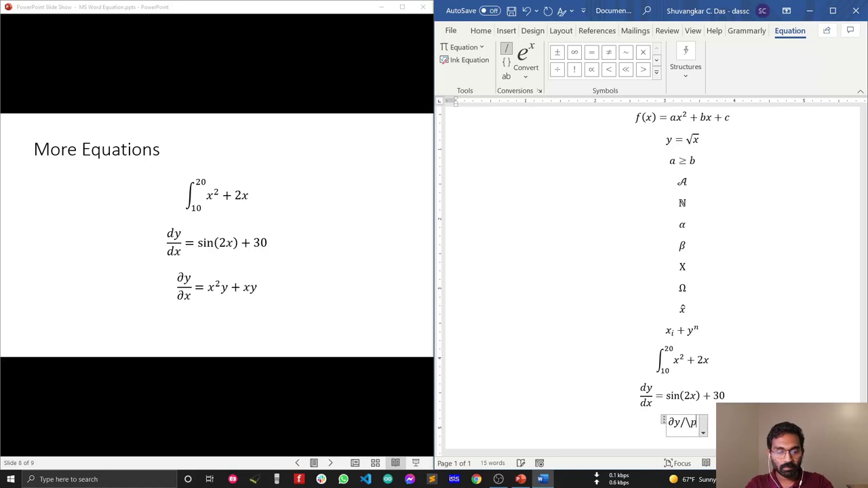
pyautogui.write('artial x =x^2')
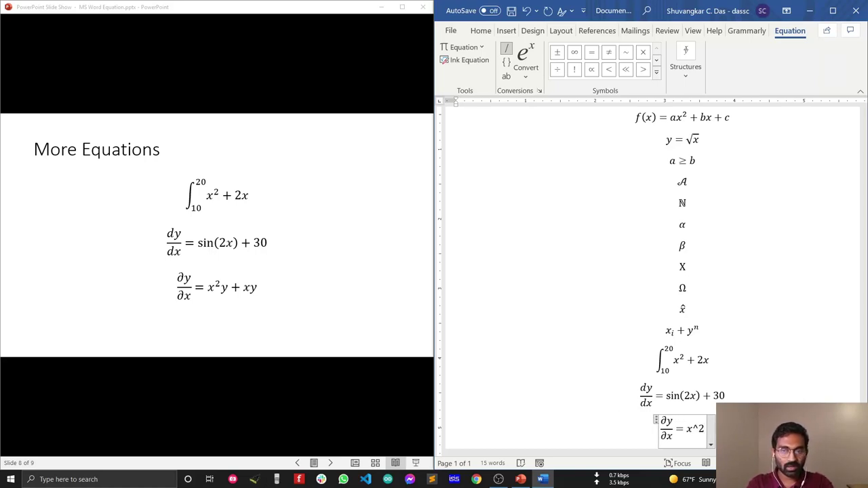
pyautogui.write(' y')
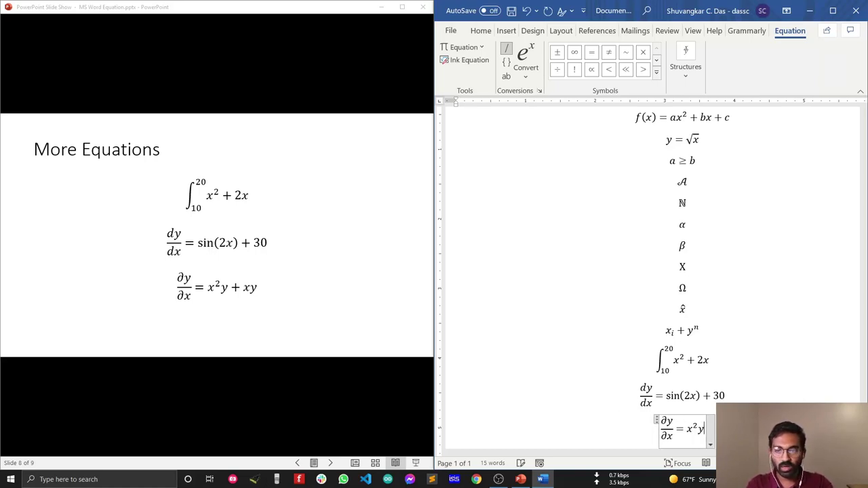
pyautogui.write('+xy')
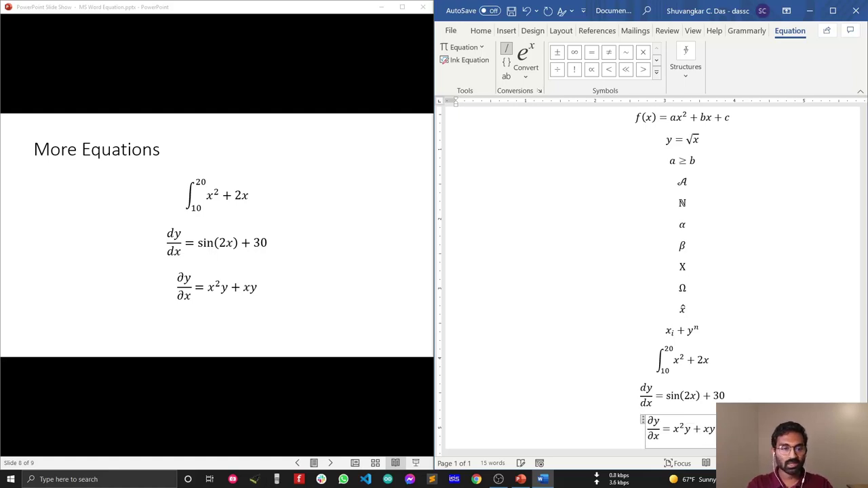
pyautogui.press('Return')
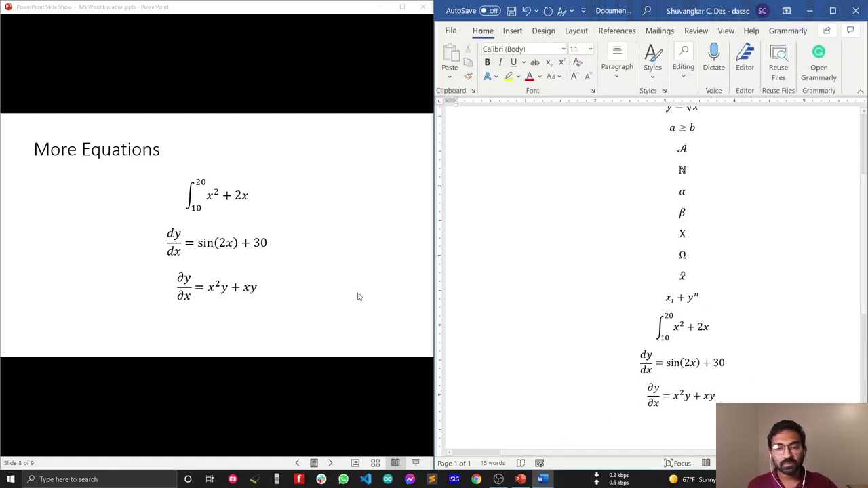
pyautogui.click(353, 296)
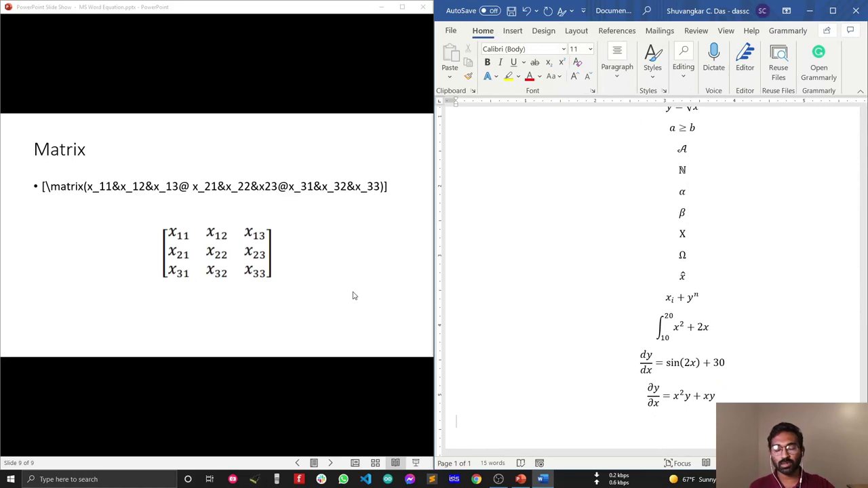